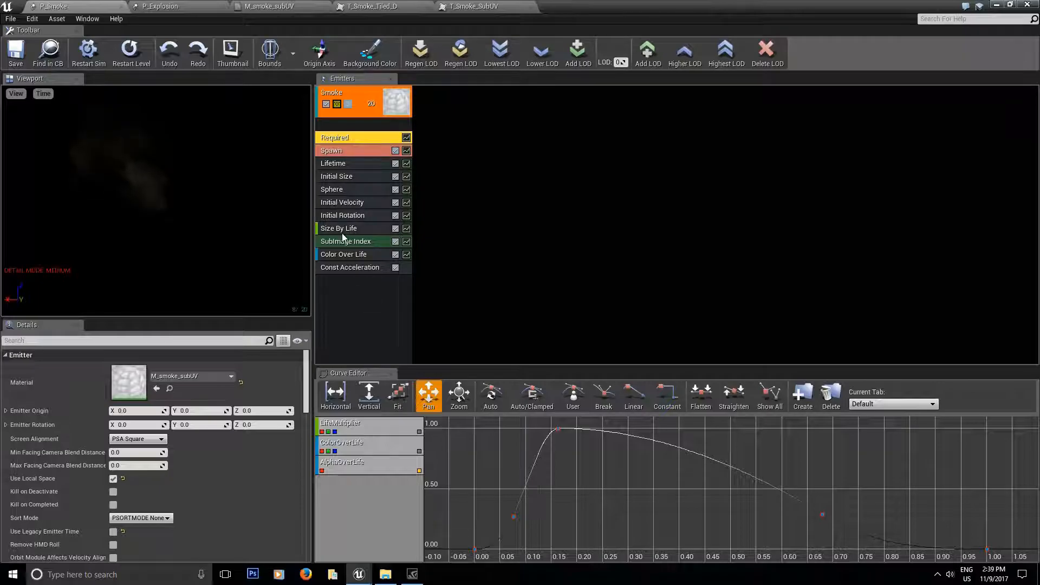
Review the open P_Explosion particle system, the M_smoke_subUV material graph and the T_Smoke_Tiled_D texture, then return to P_Smoke.
click(165, 8)
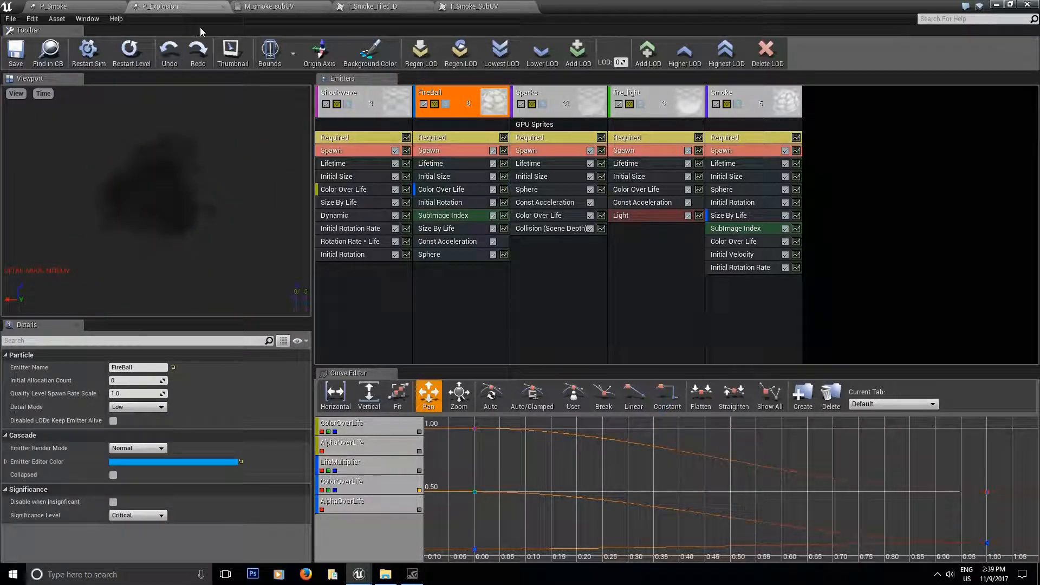
click(273, 8)
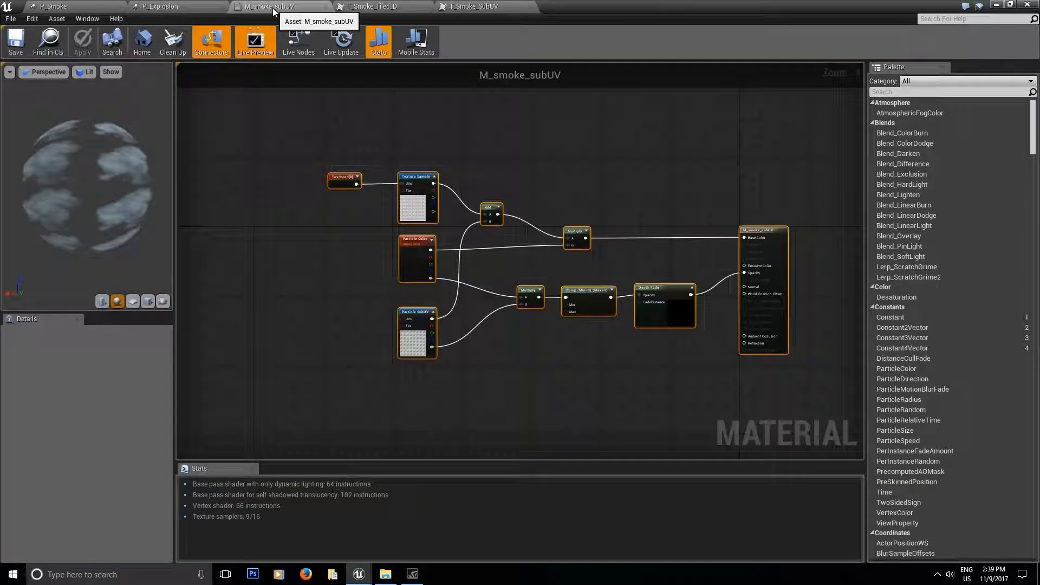
drag(322, 123, 805, 385)
click(373, 6)
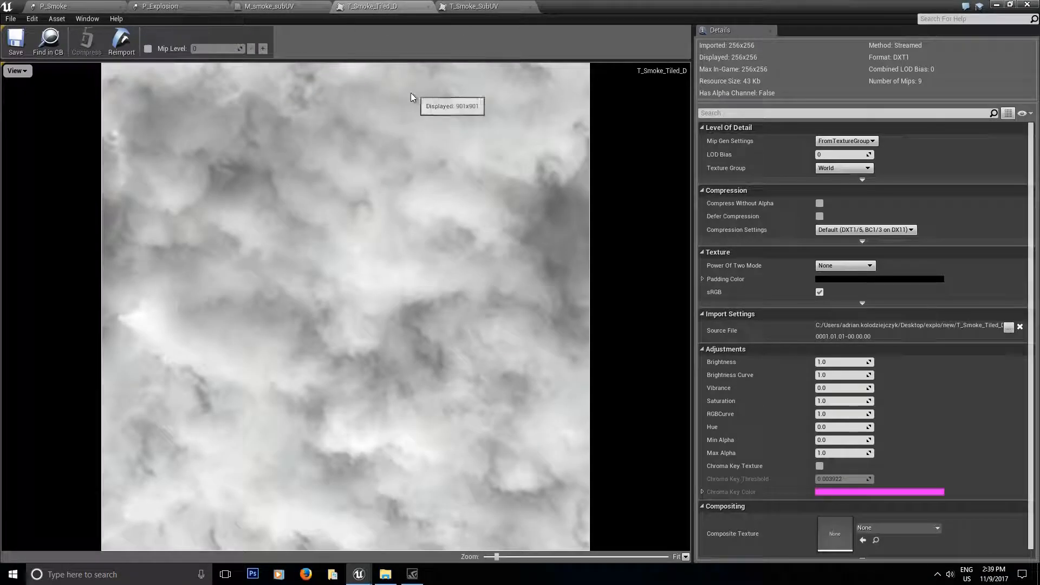
click(158, 8)
click(85, 6)
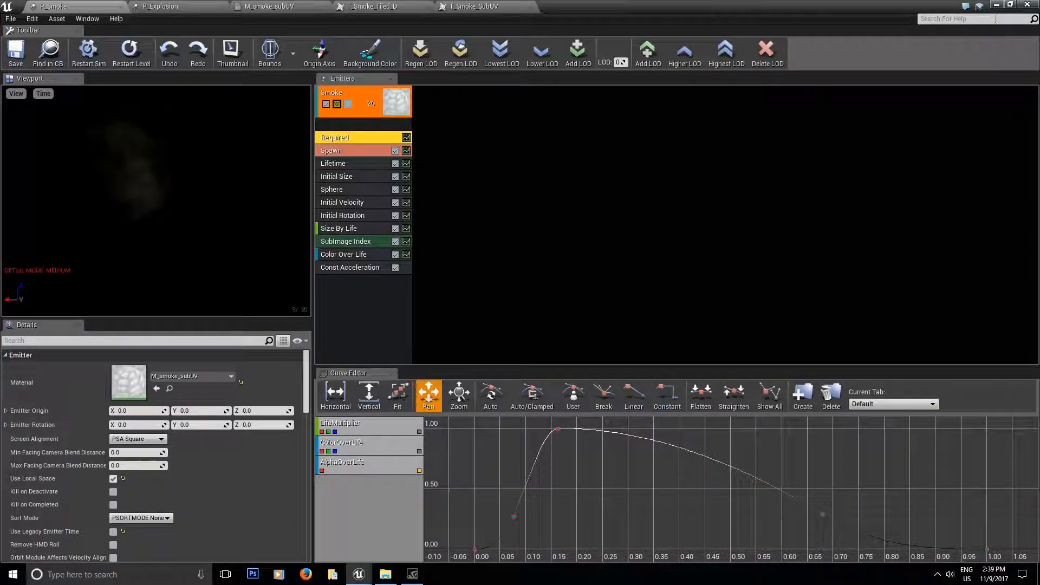
Return to the level editor, play-test the factory level in the viewport and stop the session.
click(996, 5)
mouse_move(538, 336)
right_down()
mouse_move(563, 395)
mouse_move(542, 337)
mouse_move(546, 366)
mouse_move(546, 349)
right_up()
key(w)
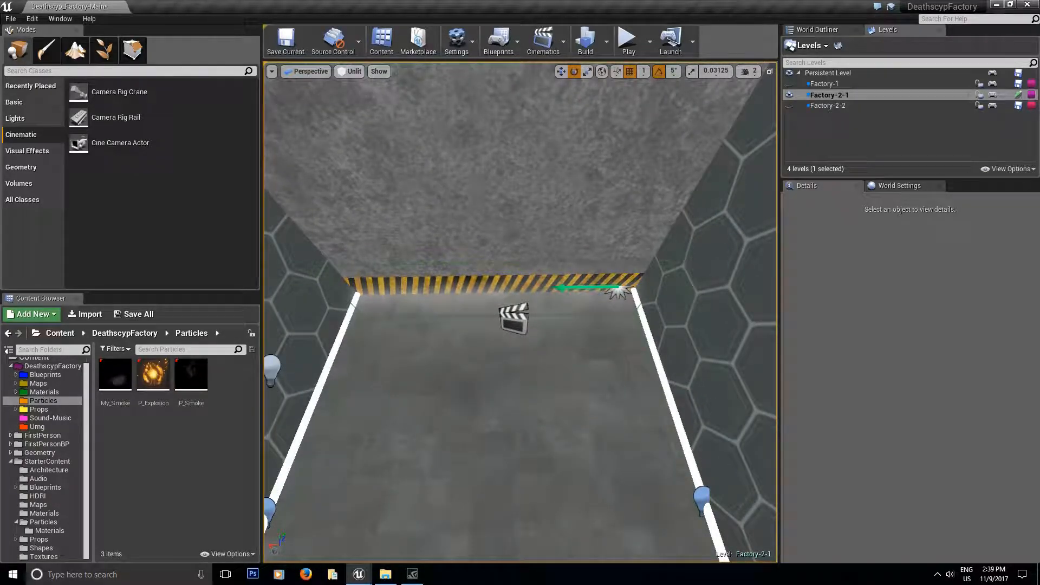
click(627, 40)
click(551, 208)
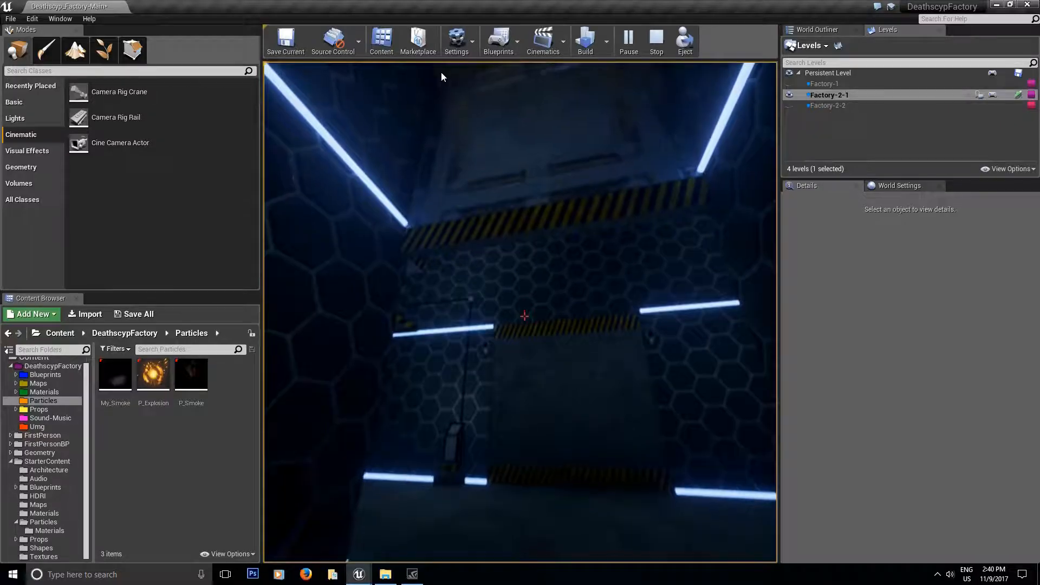
key(Escape)
mouse_move(610, 203)
right_down()
mouse_move(617, 243)
mouse_move(611, 203)
right_up()
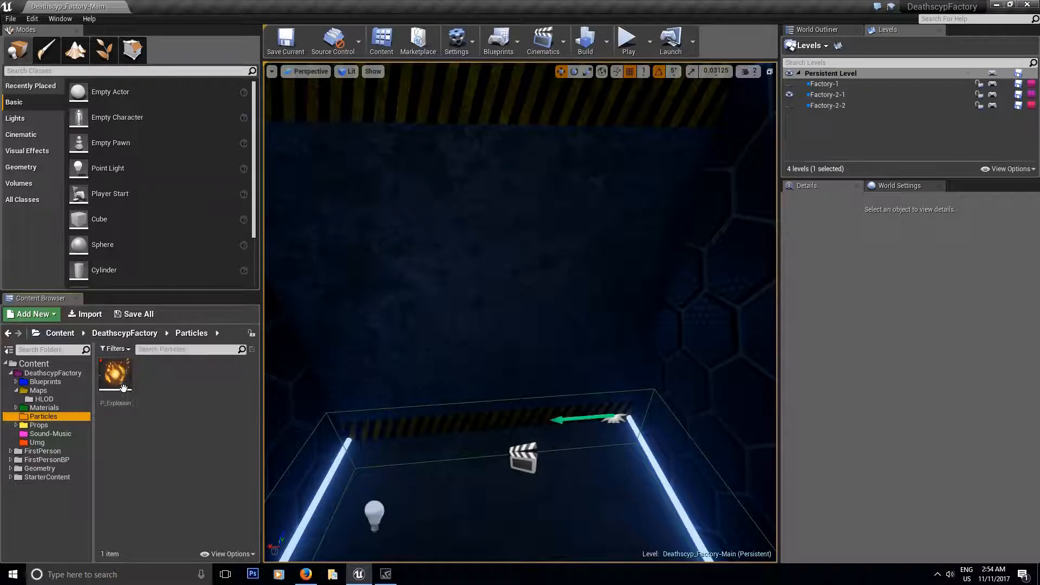
Copy P_Smoke from the StarterContent Particles folder into the DeathscypFactory Particles folder and open that folder.
click(50, 479)
click(197, 433)
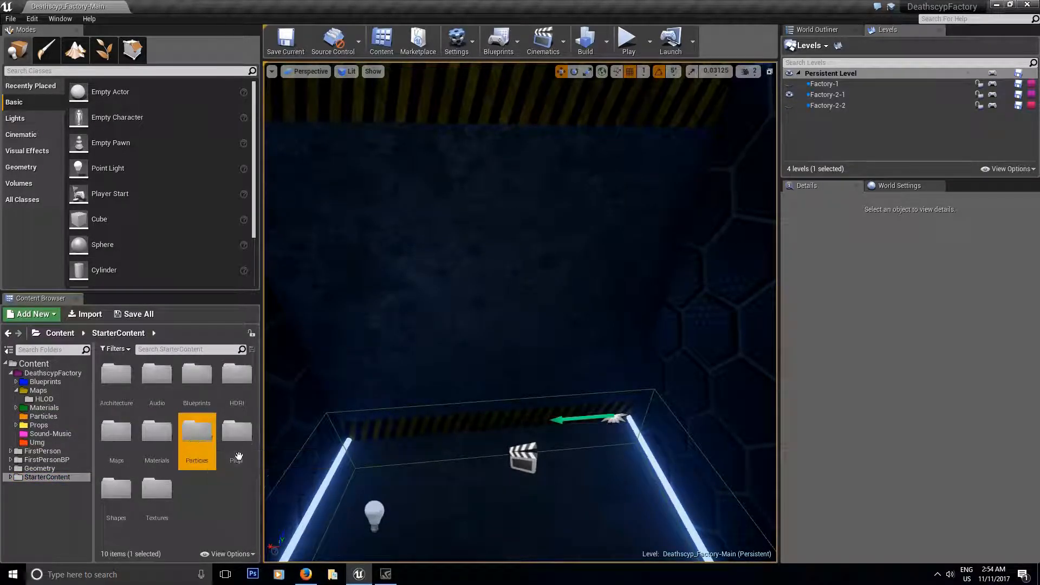
double_click(197, 433)
click(126, 434)
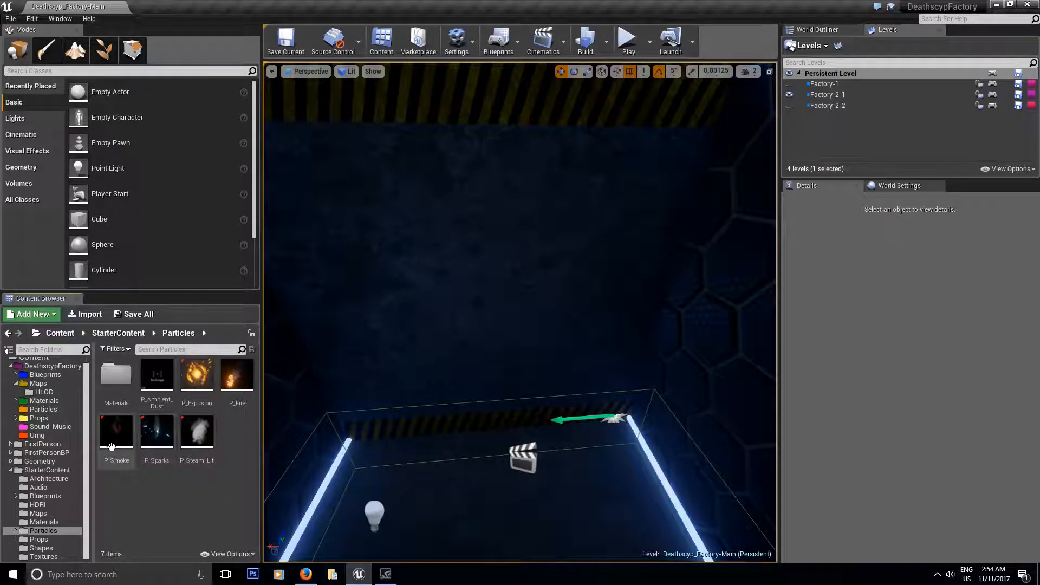
drag(125, 433, 54, 411)
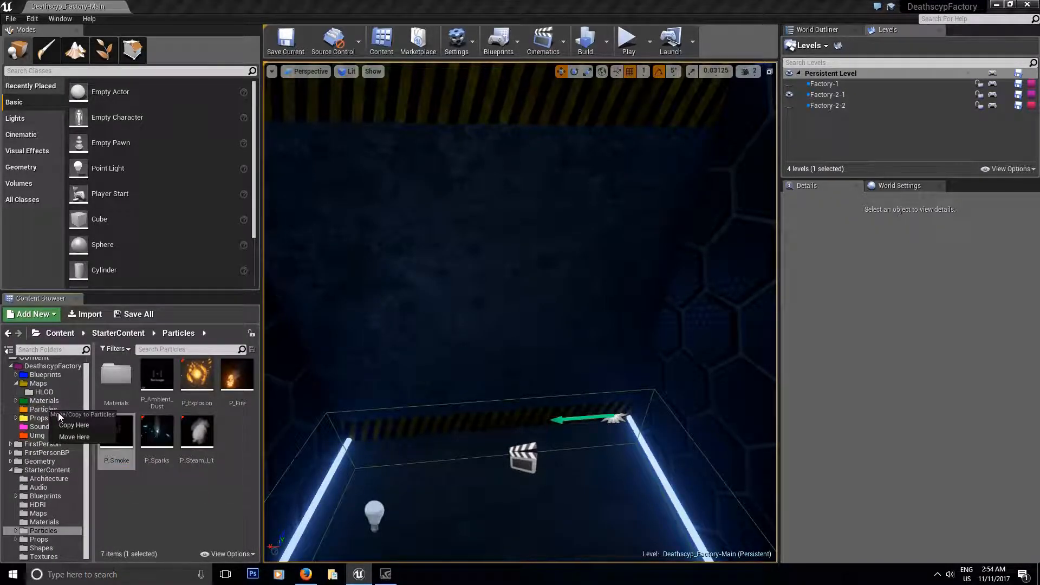
click(76, 425)
click(62, 411)
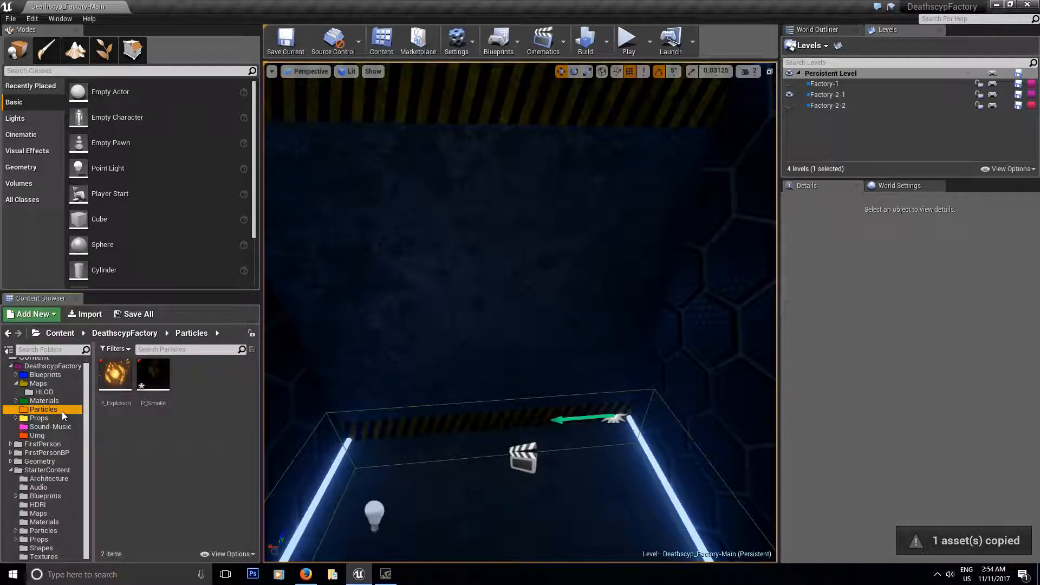
Save the copied P_Smoke asset and return to the DeathscypFactory Particles folder.
click(136, 314)
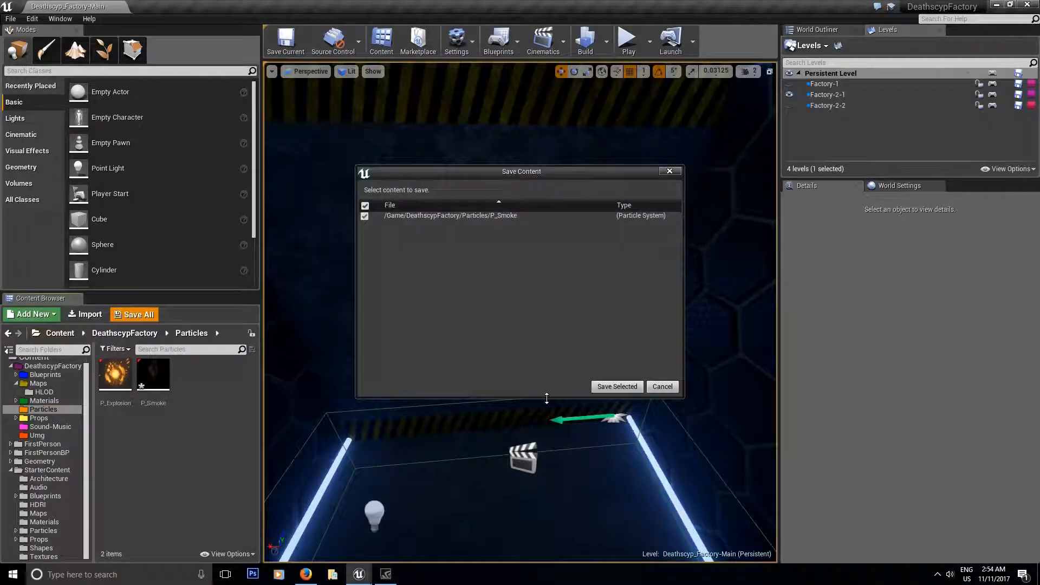
click(605, 388)
drag(51, 436, 77, 445)
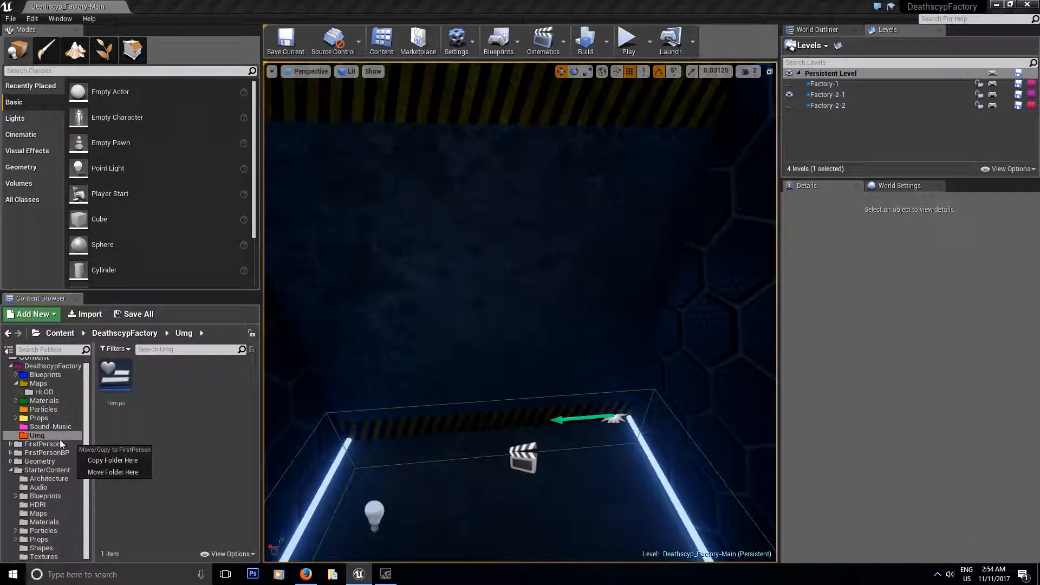
click(42, 410)
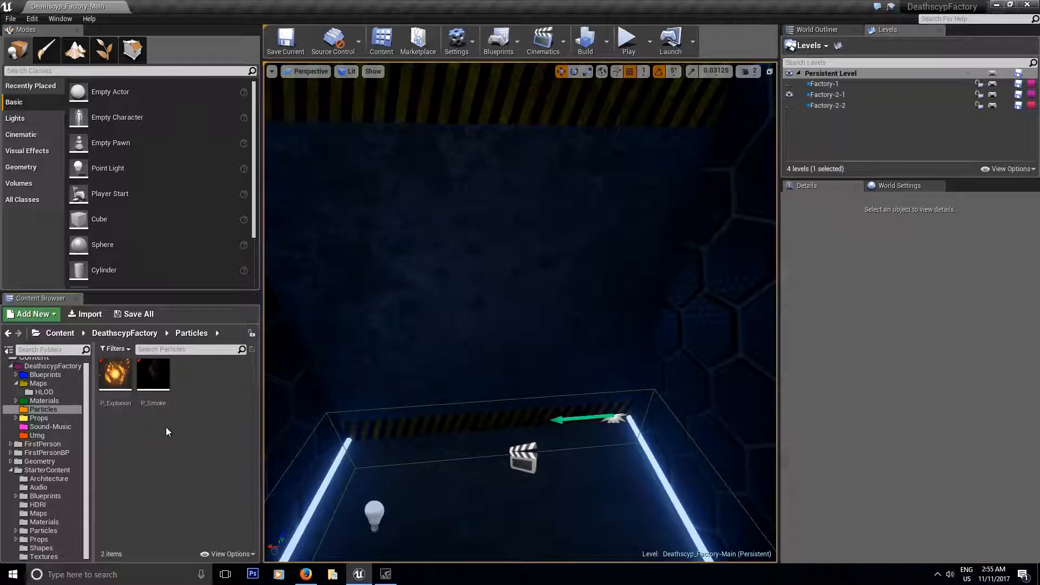
Place P_Explosion in the level in front of the wall and reset its emitter to replay the explosion.
drag(115, 374, 353, 321)
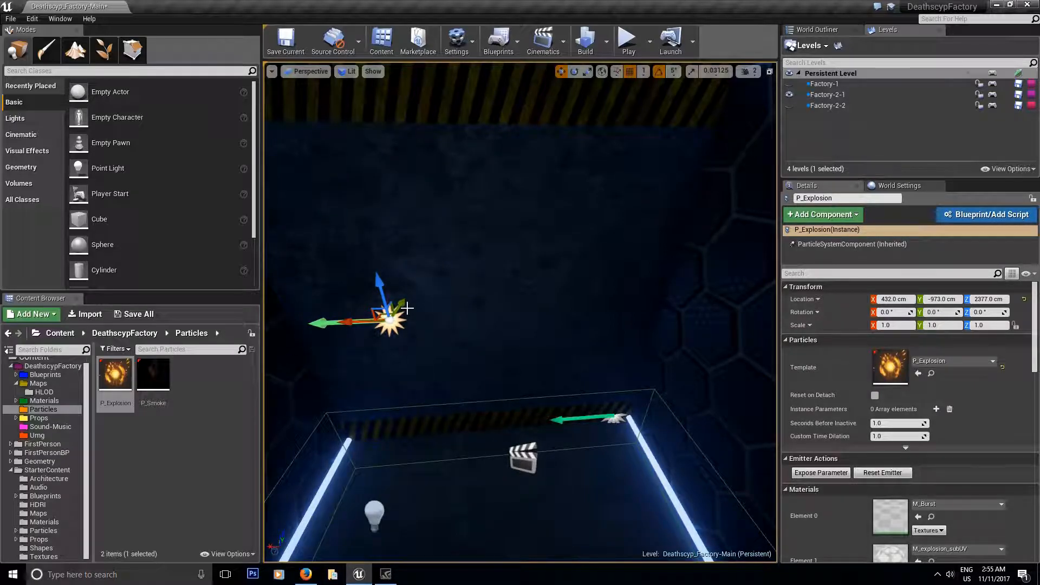
click(882, 472)
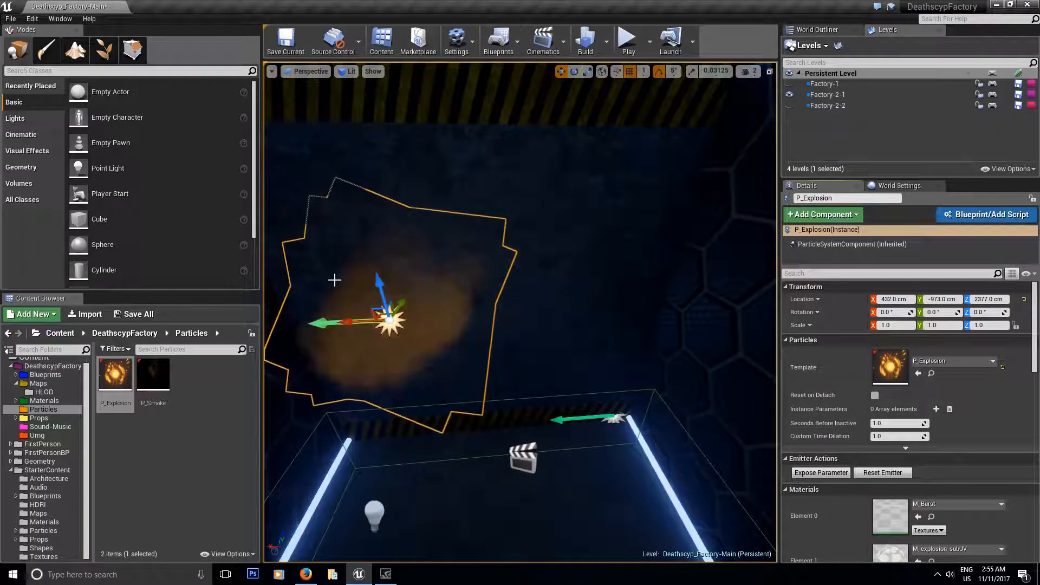
right_drag(469, 330, 433, 311)
click(882, 473)
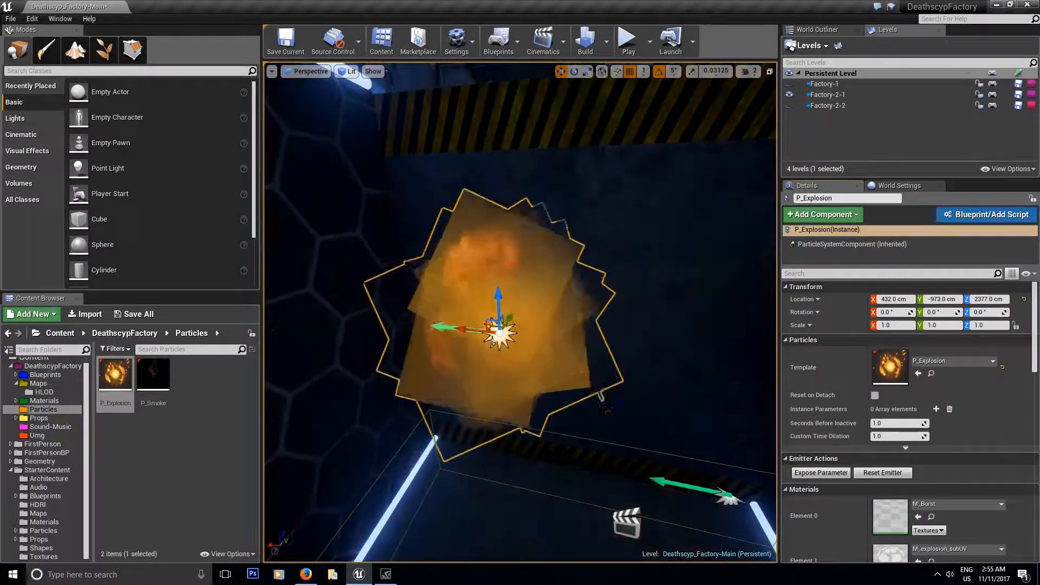
click(870, 472)
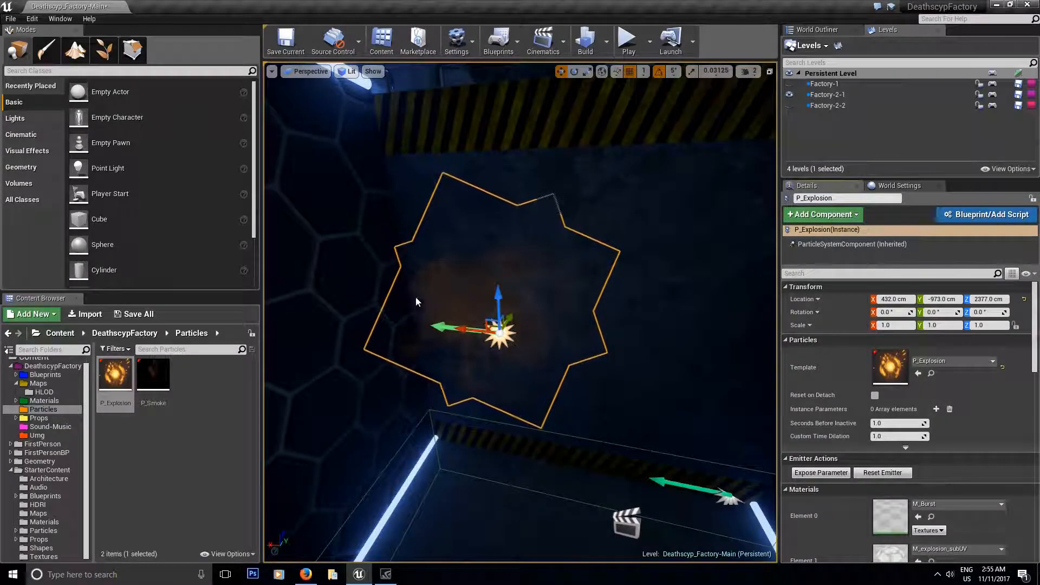
Place P_Smoke in the level beside the explosion and adjust its height.
drag(153, 374, 681, 373)
right_drag(681, 373, 763, 374)
drag(494, 288, 473, 345)
right_drag(472, 345, 431, 330)
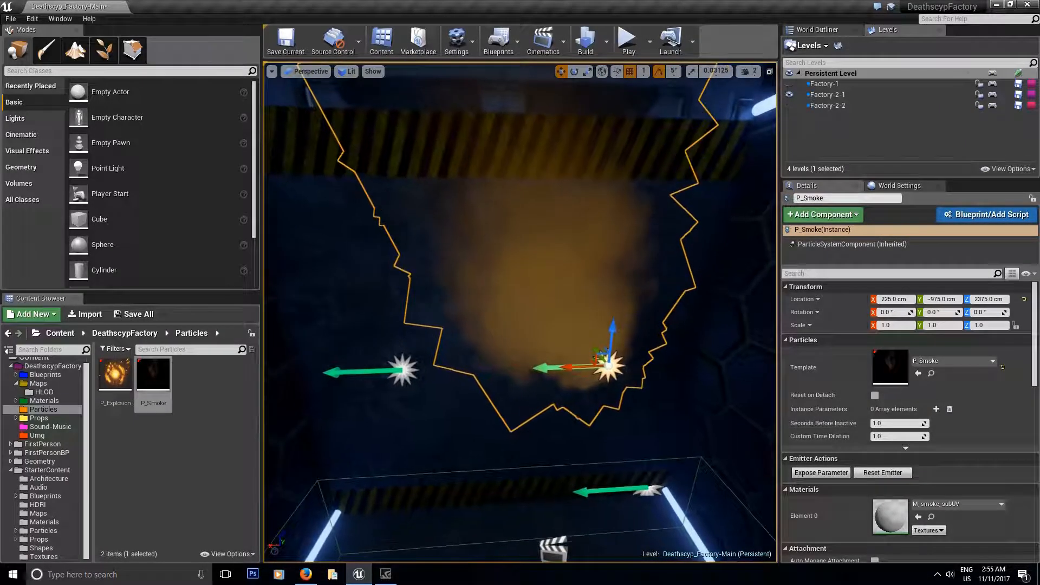
drag(613, 334, 613, 328)
right_drag(614, 328, 608, 358)
Select the placed P_Explosion, view both effects in the level and save the Deathscyp_Factory-Main map.
click(407, 307)
right_drag(407, 307, 427, 278)
right_drag(567, 356, 644, 343)
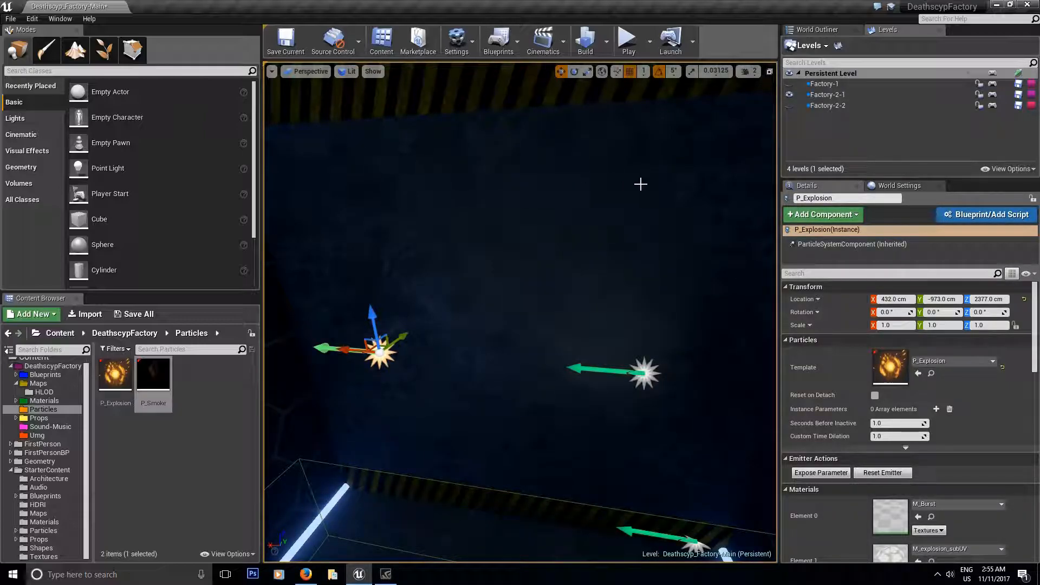
right_drag(556, 283, 516, 283)
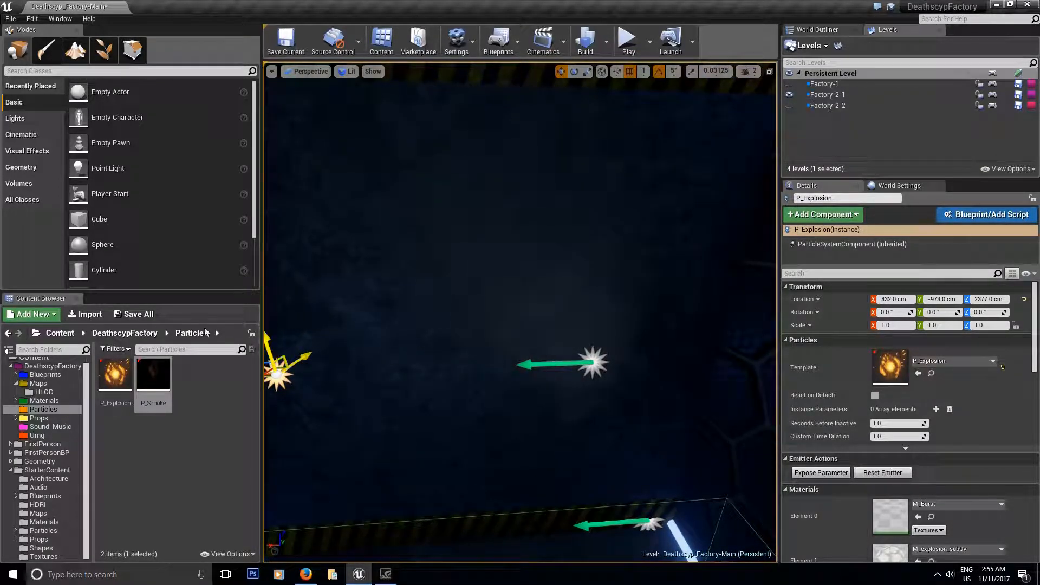
click(133, 314)
click(617, 385)
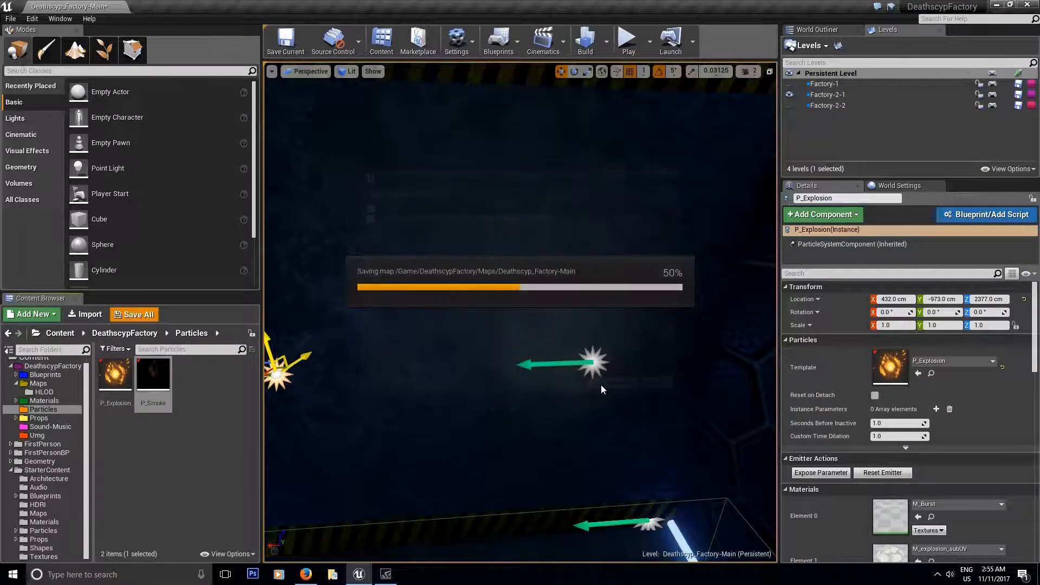
Open the P_Explosion and P_Smoke particle systems for editing and bring P_Explosion to the front.
click(118, 374)
double_click(117, 374)
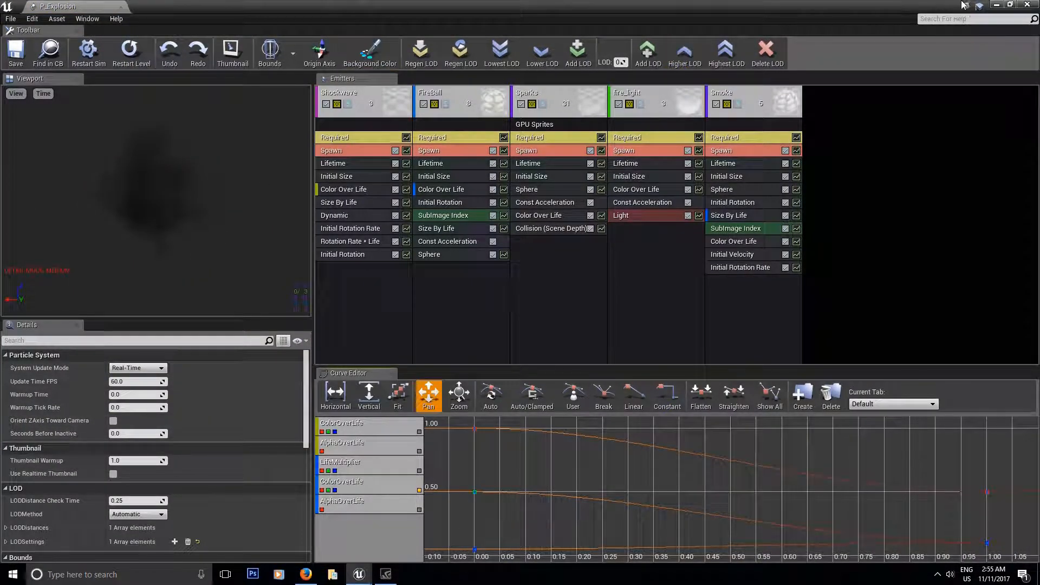
click(996, 7)
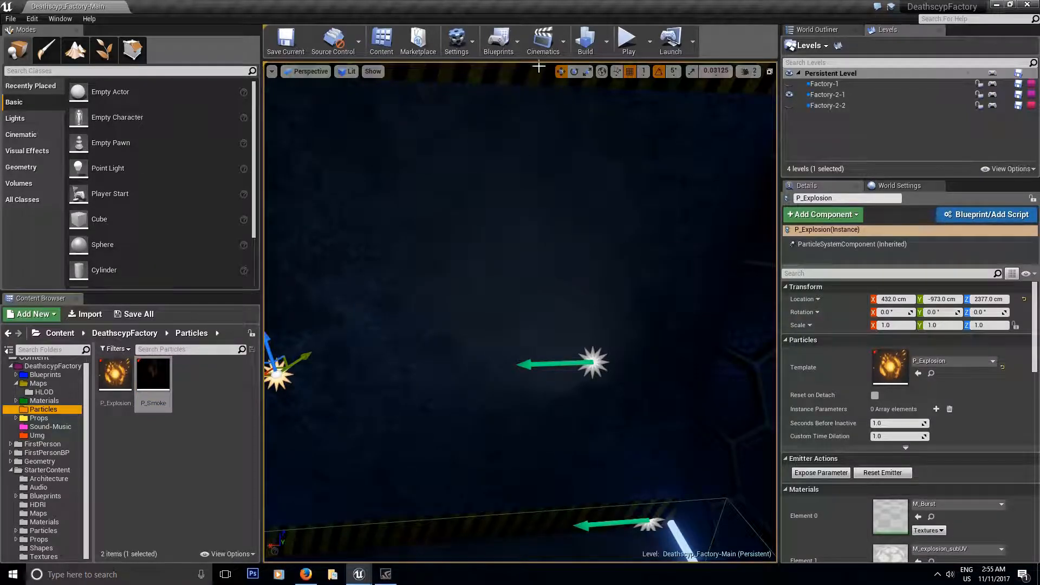
double_click(116, 374)
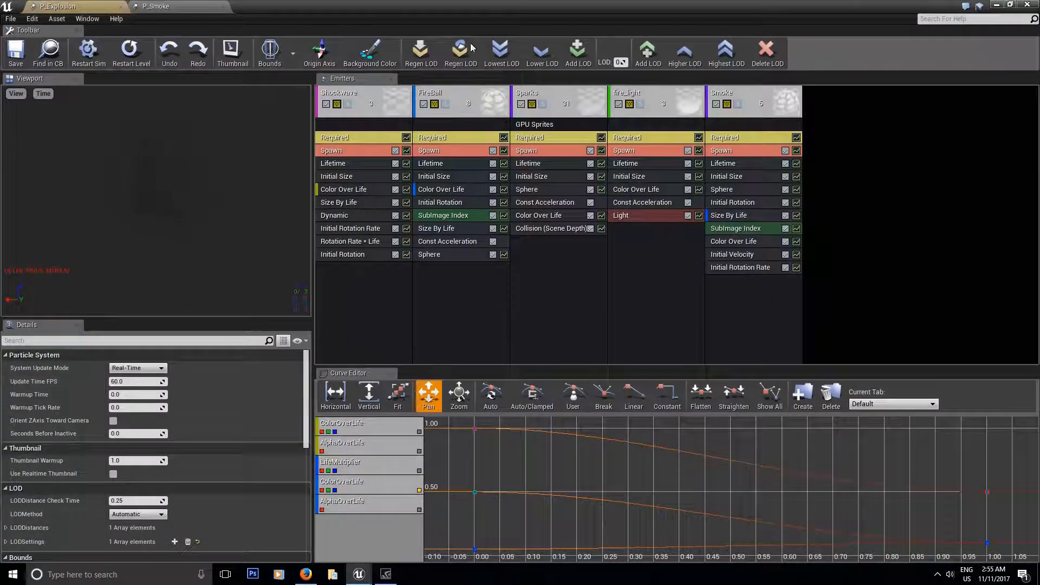
click(148, 69)
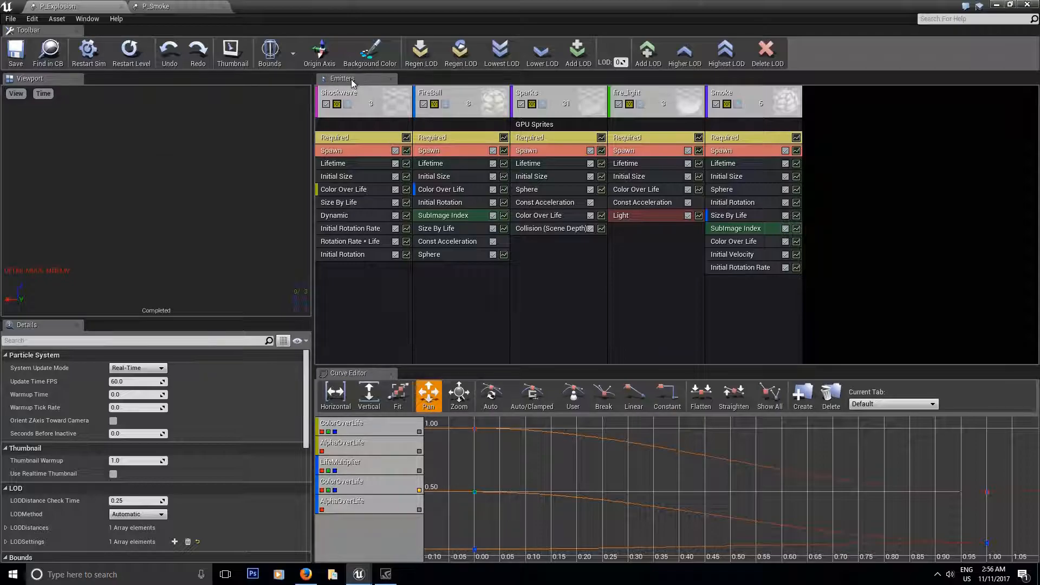
Go through the Shockwave, FireBall, Sparks, fire_light and Smoke emitters of P_Explosion one by one.
click(382, 97)
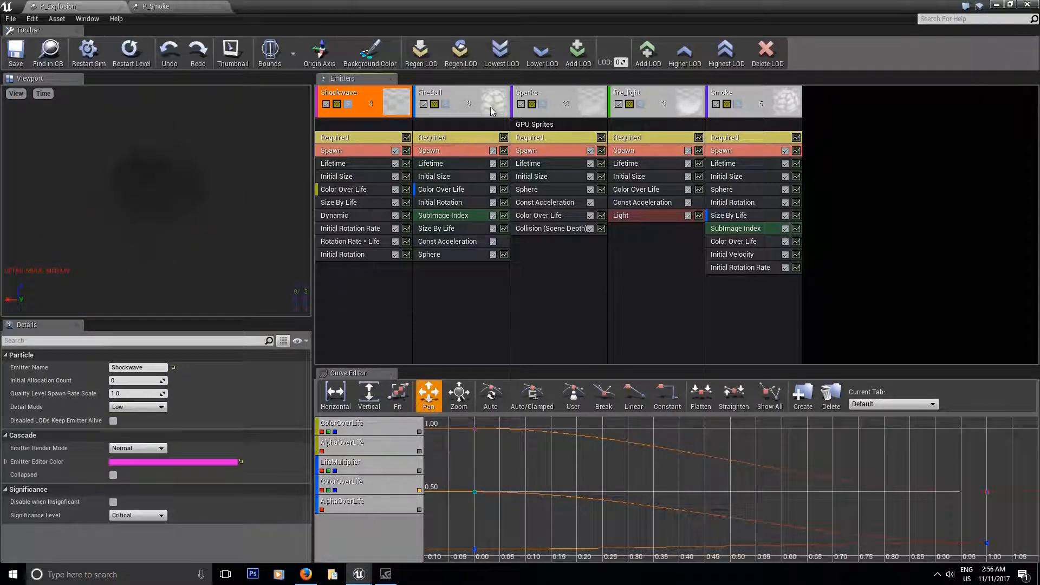
click(462, 93)
click(561, 91)
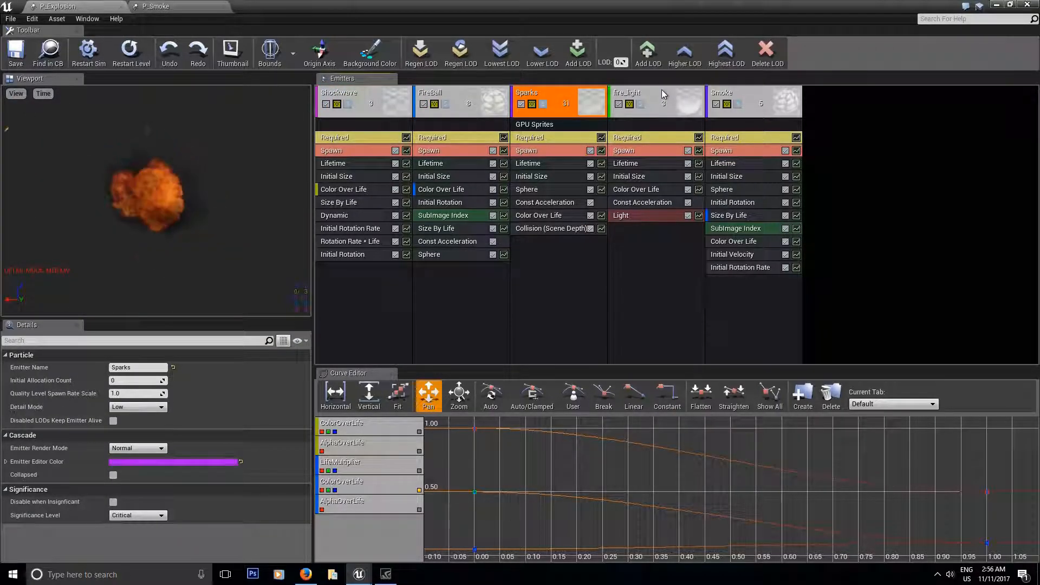
click(662, 89)
click(726, 108)
Examine the Required module of each P_Explosion emitter, from Shockwave to Smoke, to compare their materials.
click(362, 106)
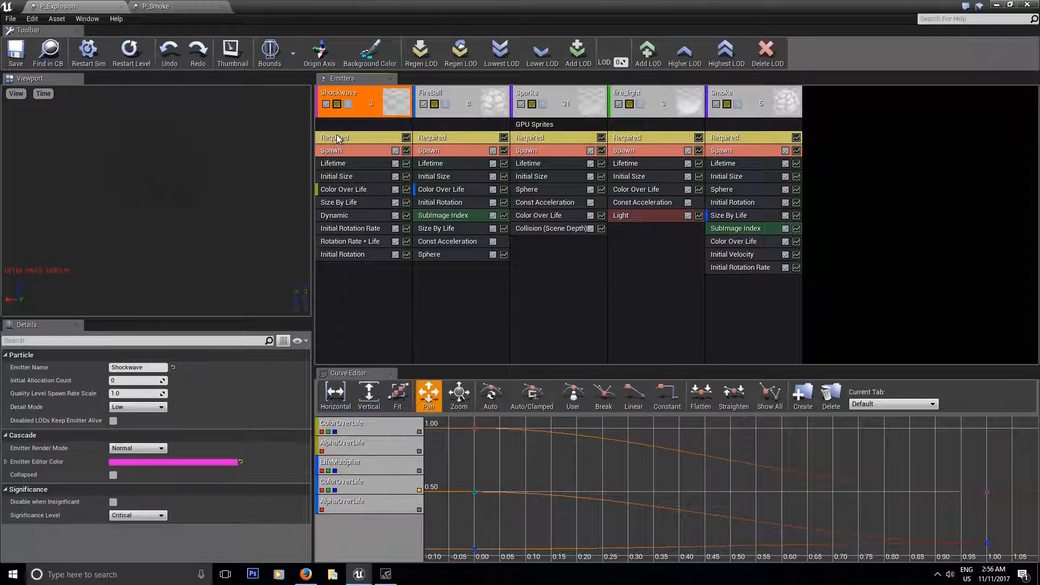
click(336, 134)
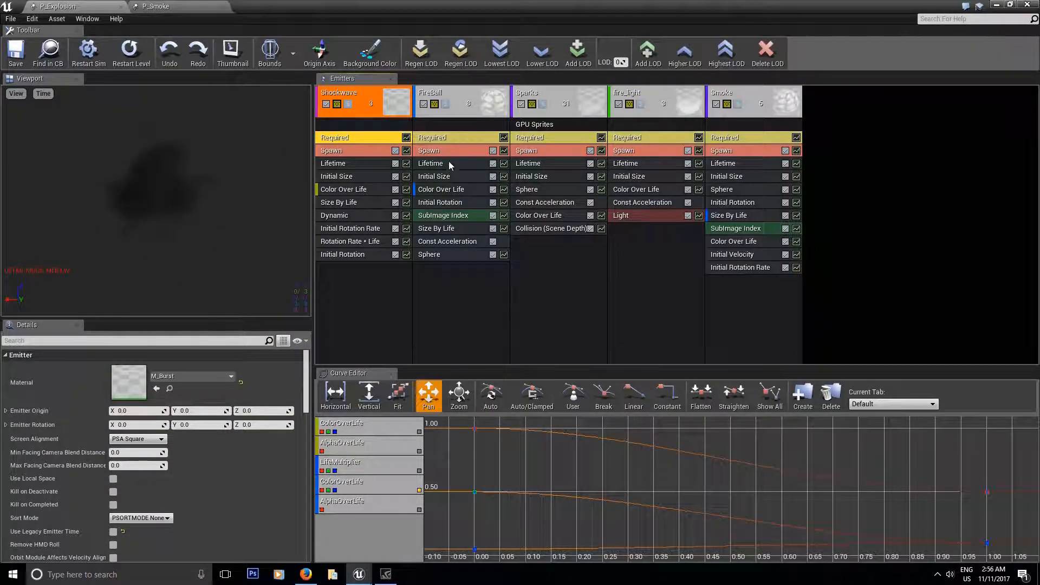
click(435, 141)
click(521, 140)
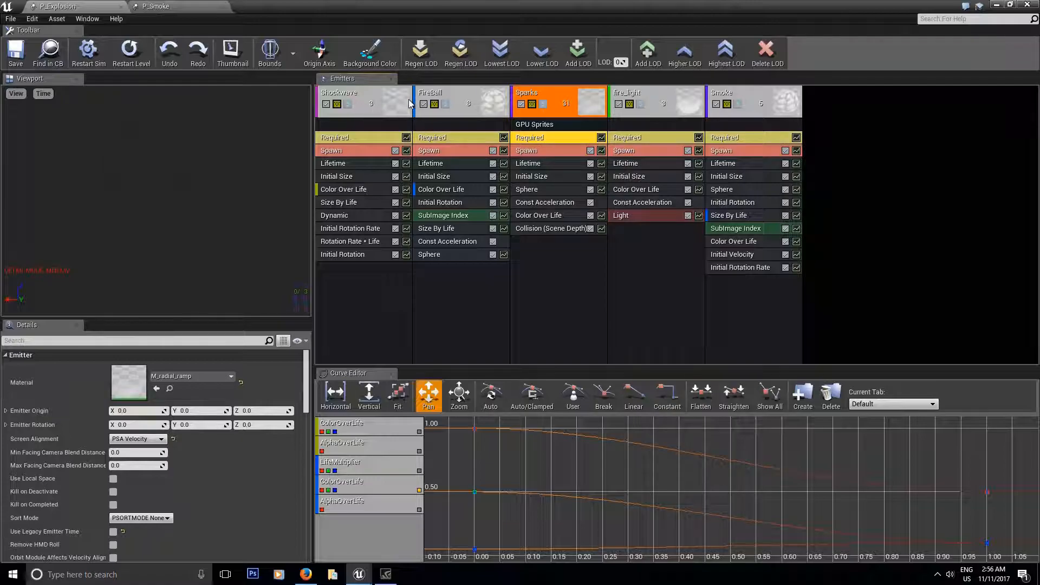
click(631, 138)
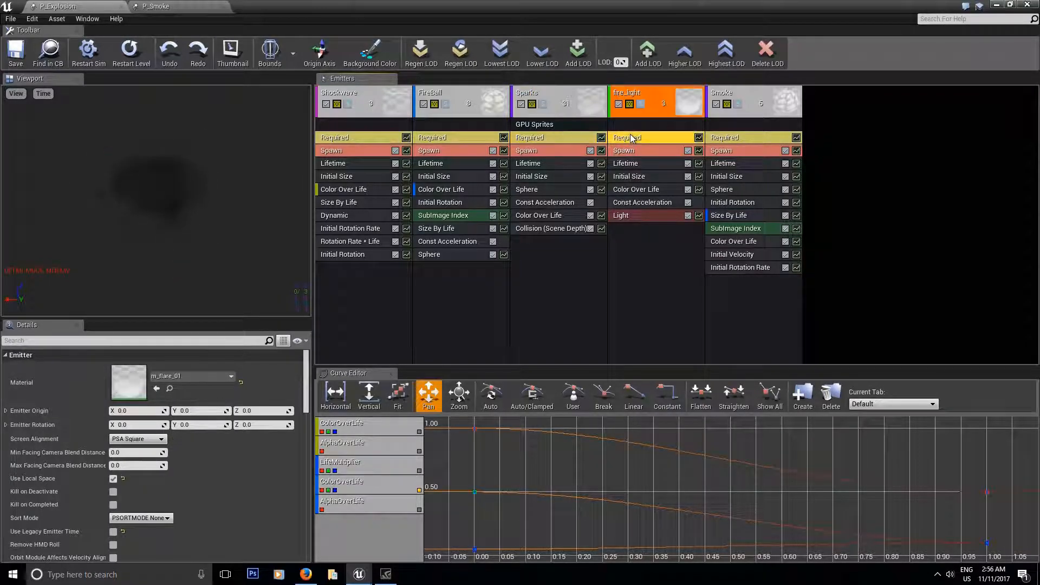
click(730, 140)
Go through the Shockwave emitter's modules one by one, from Required down to Initial Rotation, to examine their properties.
click(353, 139)
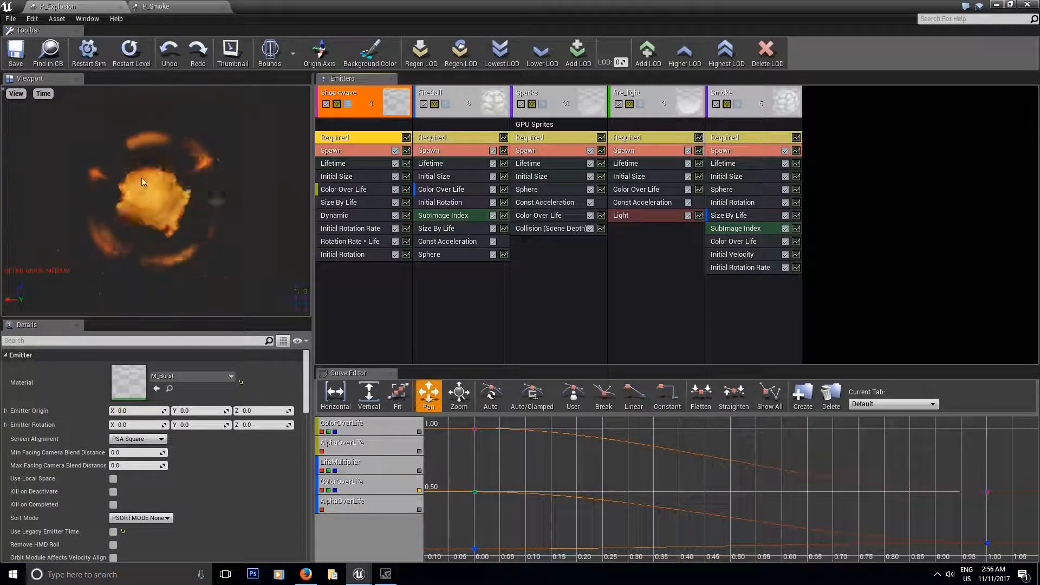
click(356, 164)
click(344, 177)
click(344, 203)
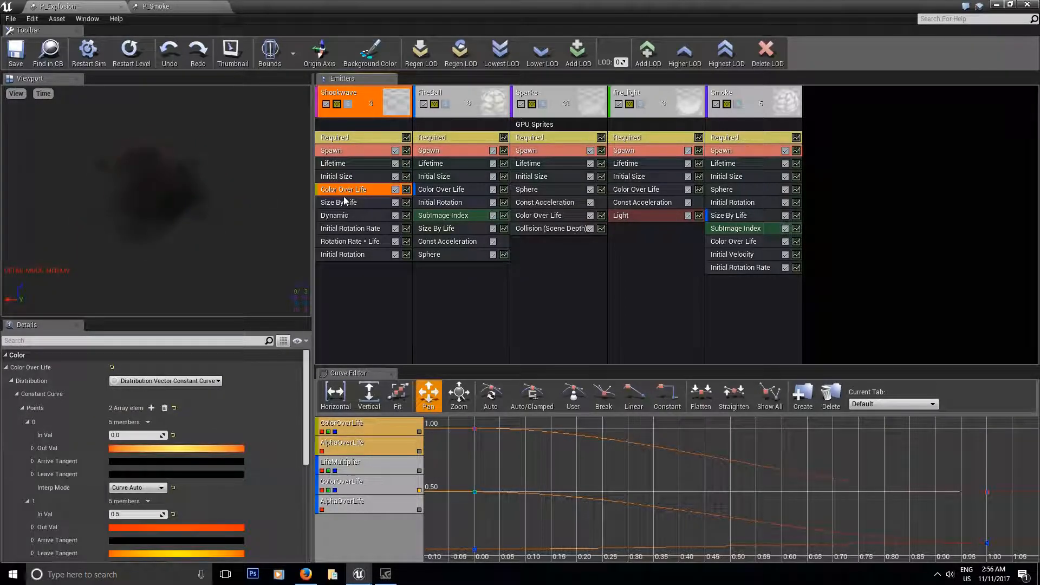
click(341, 215)
click(340, 228)
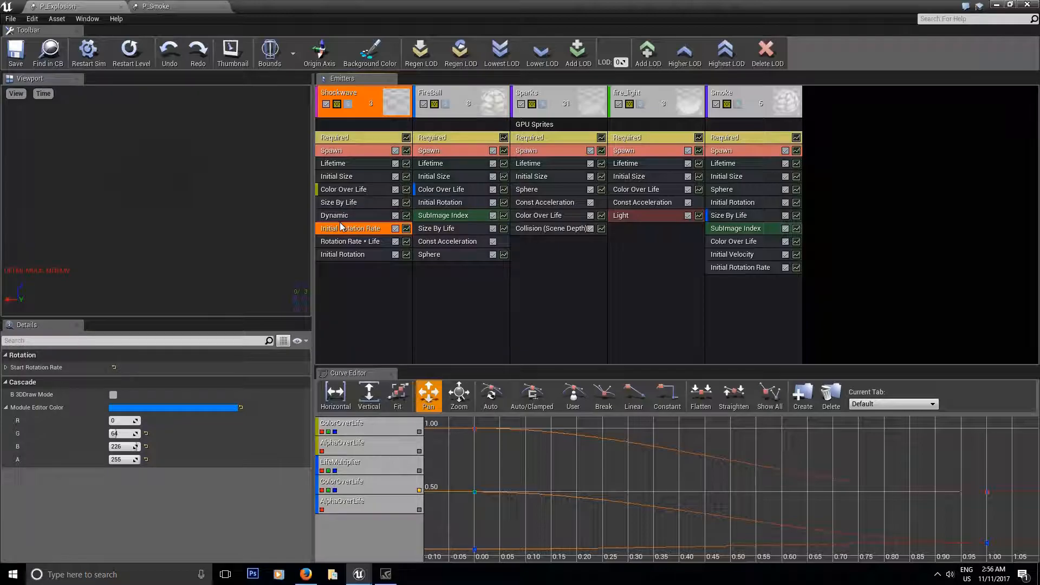
click(343, 242)
click(343, 255)
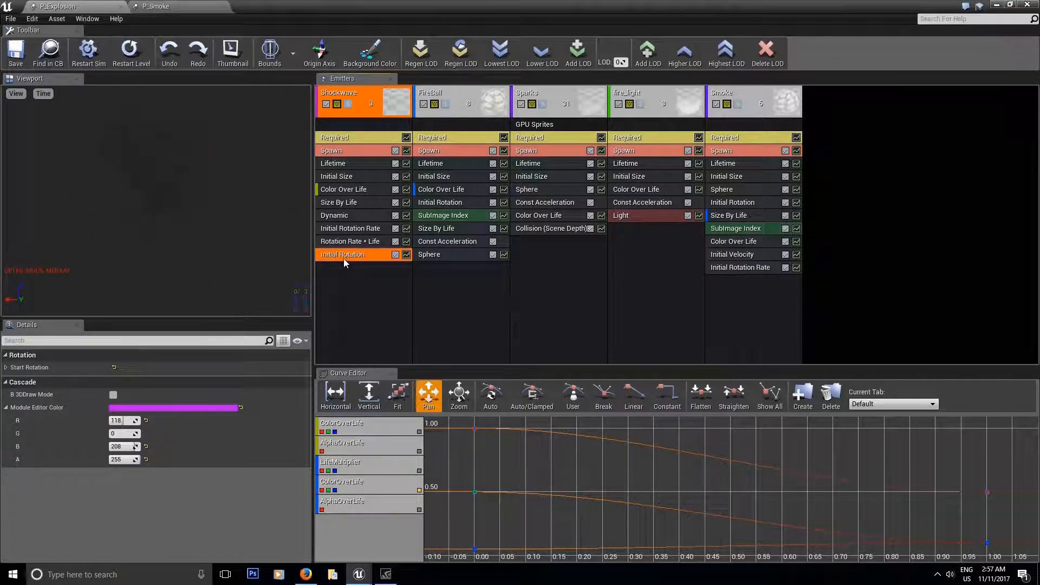
Copy the Initial Rotation module from the Shockwave emitter onto the FireBall emitter and delete the copy.
drag(349, 254, 370, 259)
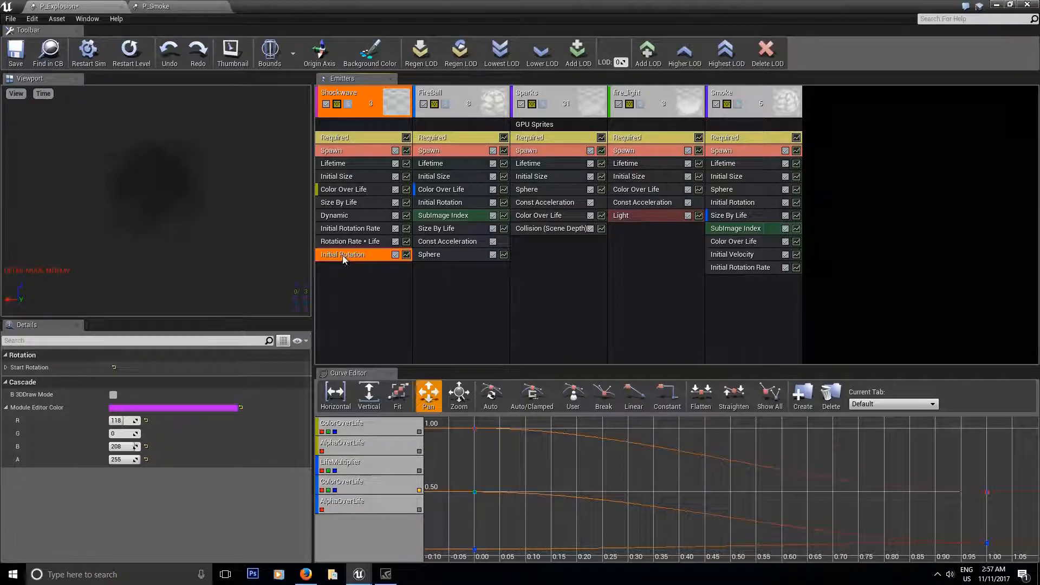
drag(447, 287, 436, 280)
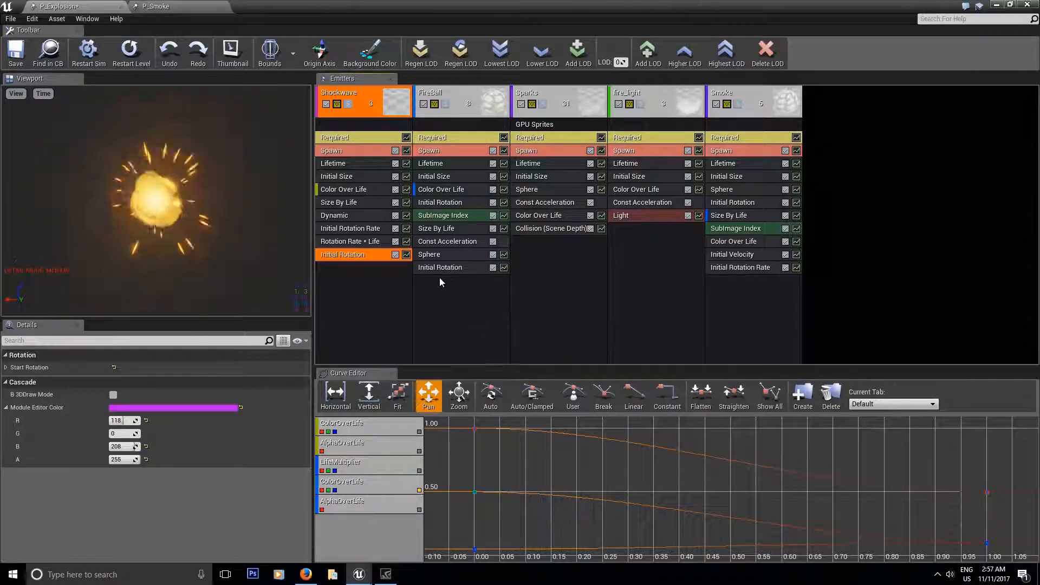
click(442, 271)
key(Delete)
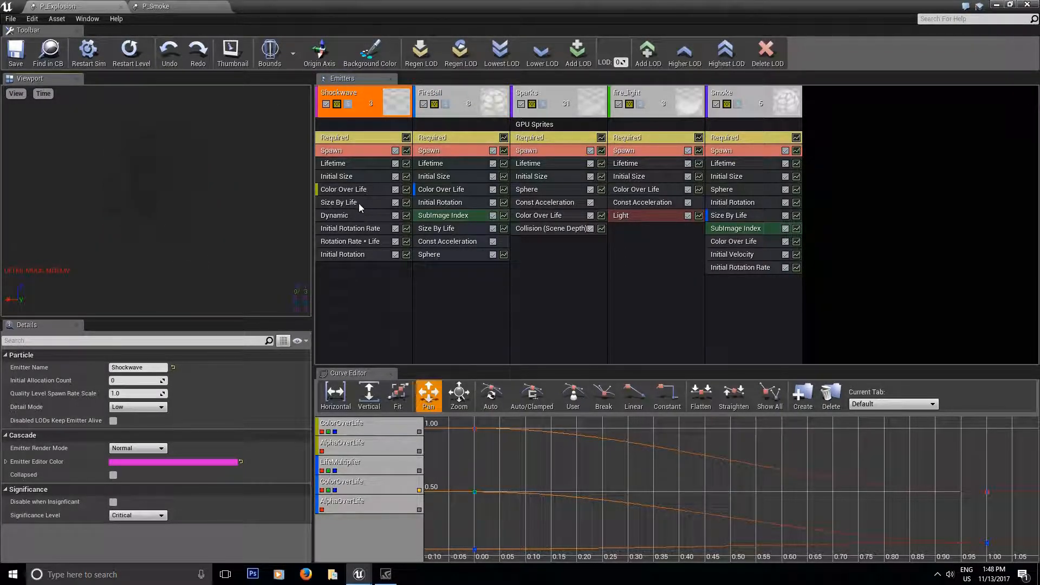
Inspect the Lifetime, Initial Size and Size By Life modules of the Shockwave emitter.
click(341, 163)
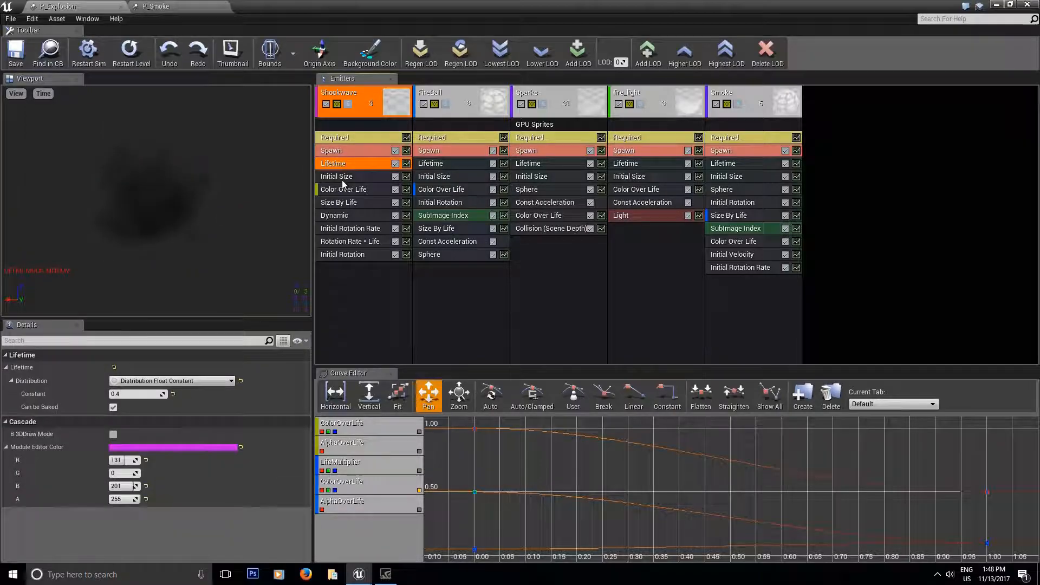
click(342, 178)
click(347, 202)
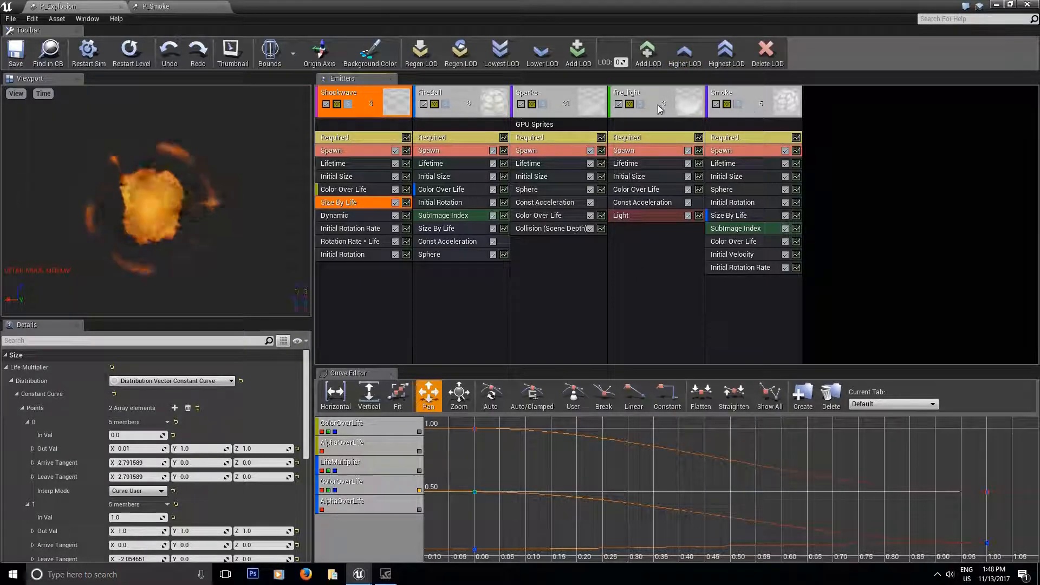
Solo the Shockwave emitter to preview it alone, briefly soloing Sparks alongside it.
click(348, 104)
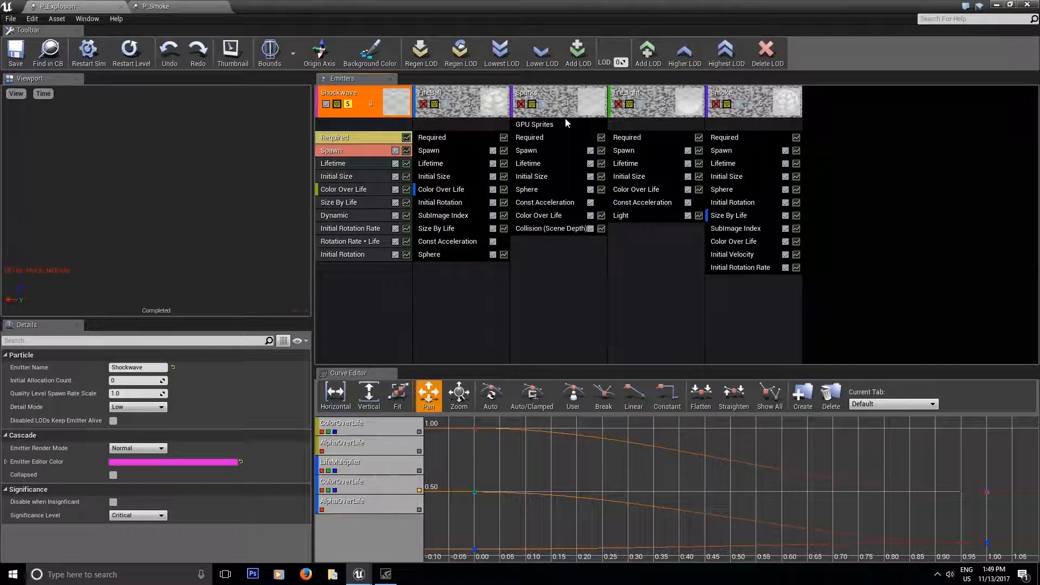
click(543, 104)
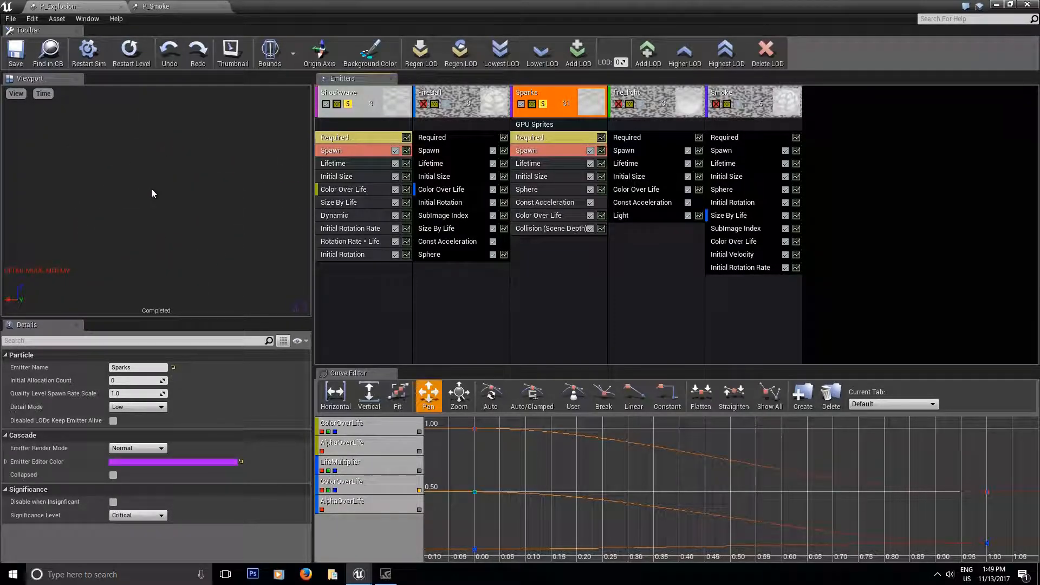
click(544, 104)
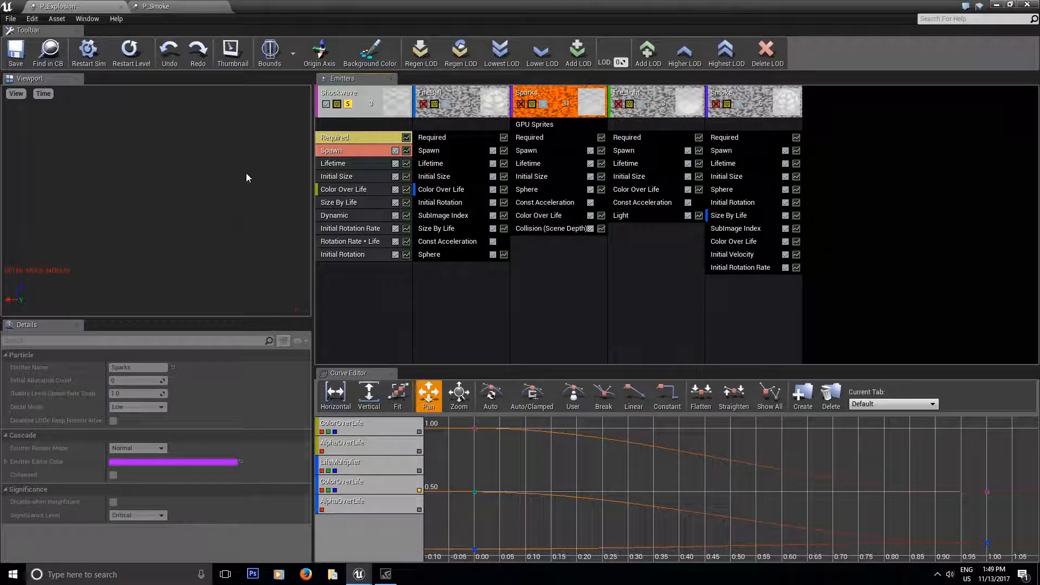
Examine the soloed Shockwave emitter's modules, including Required, Lifetime, Dynamic and Size By Life, while watching the preview.
click(347, 137)
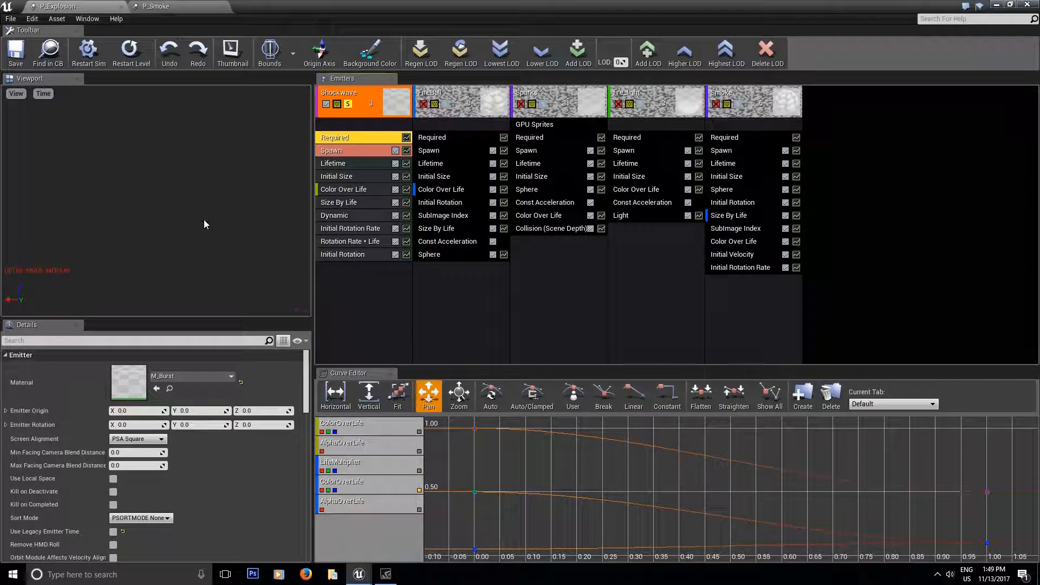
click(357, 192)
click(348, 164)
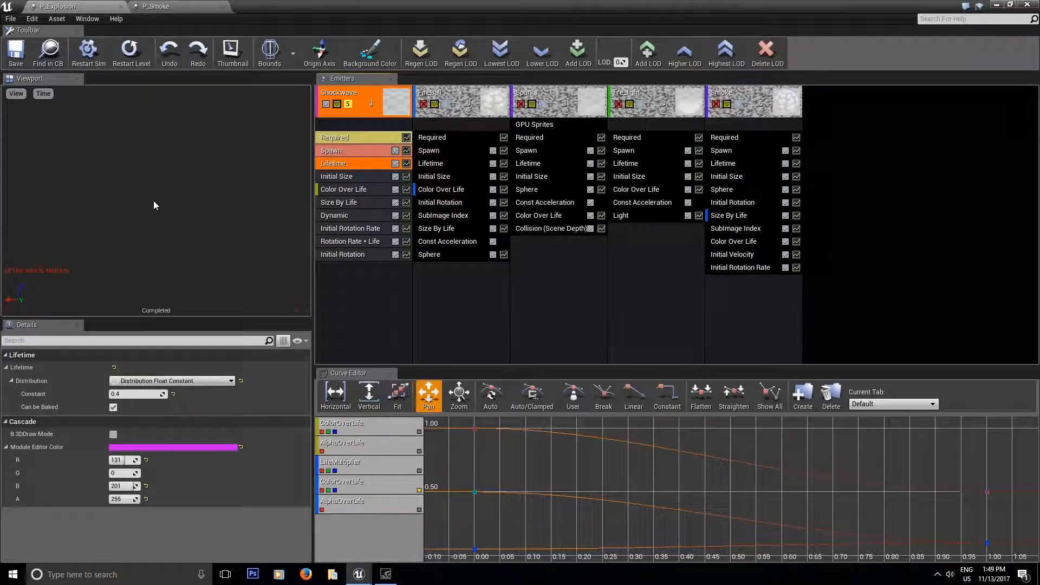
click(326, 229)
click(334, 241)
click(342, 189)
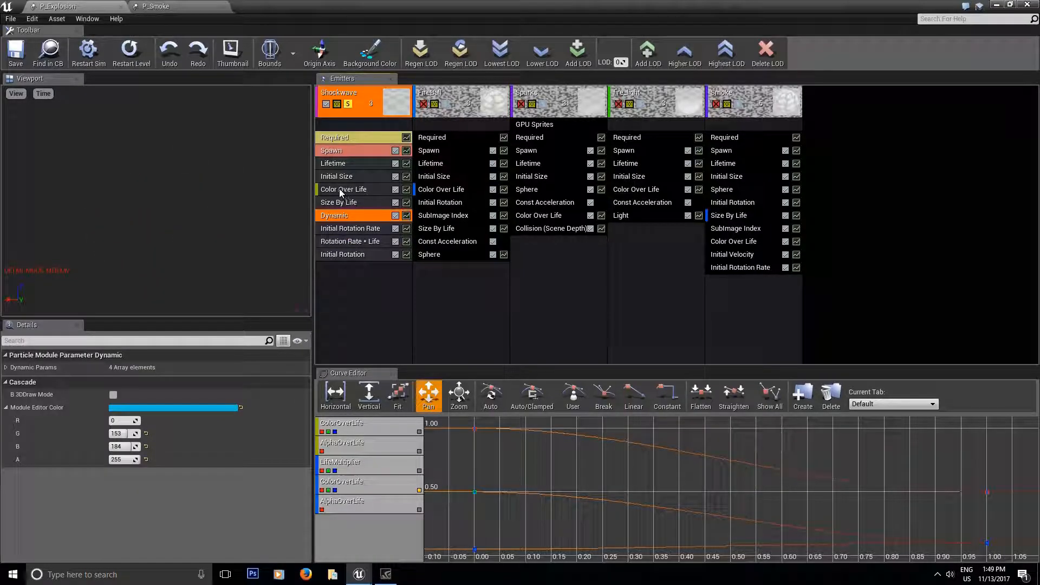
click(335, 203)
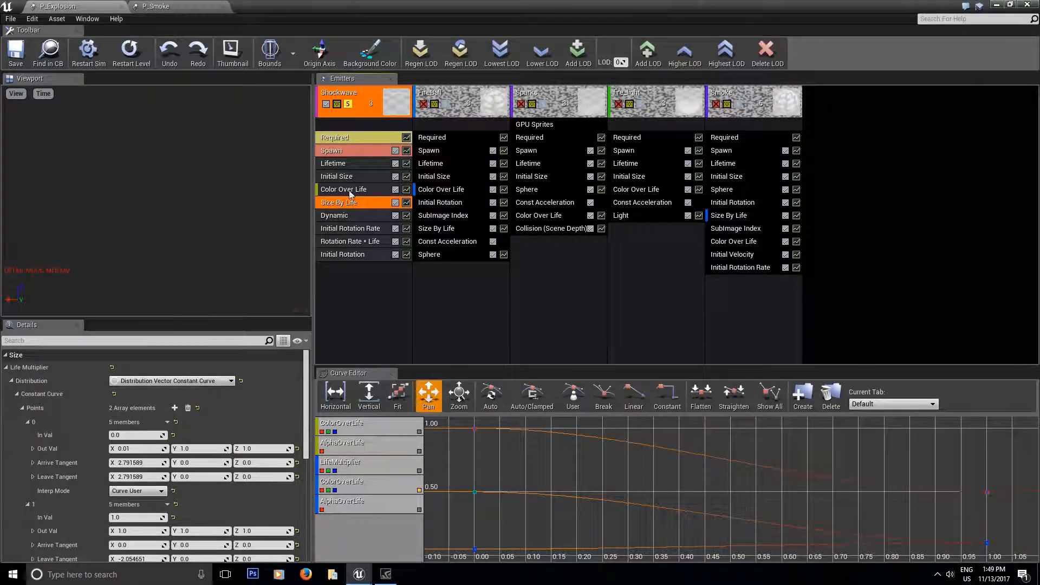
Set the constant value of the Shockwave emitter's Lifetime module to 3.0.
click(346, 164)
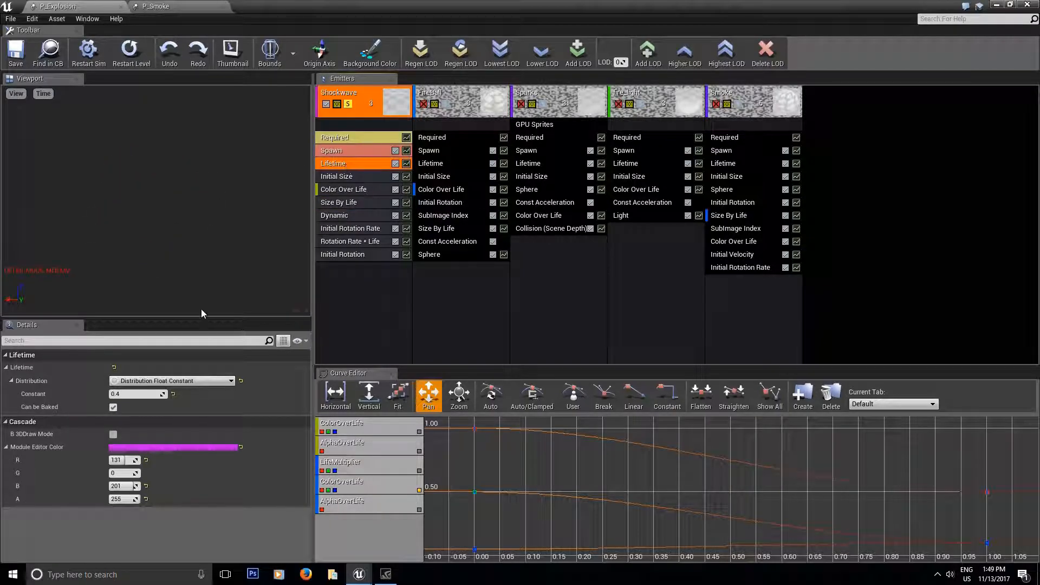
click(129, 394)
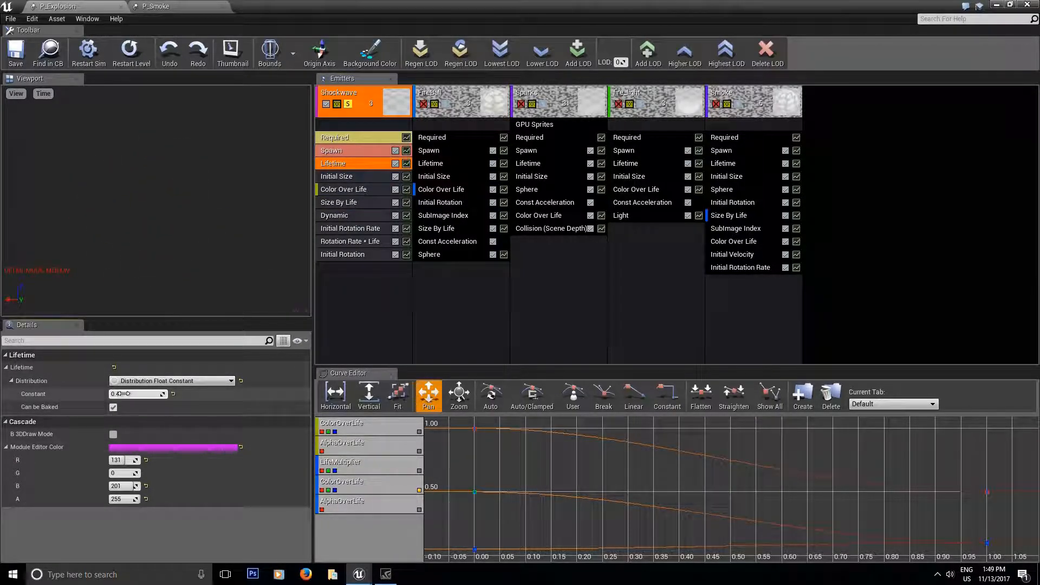
text(3)
key(Return)
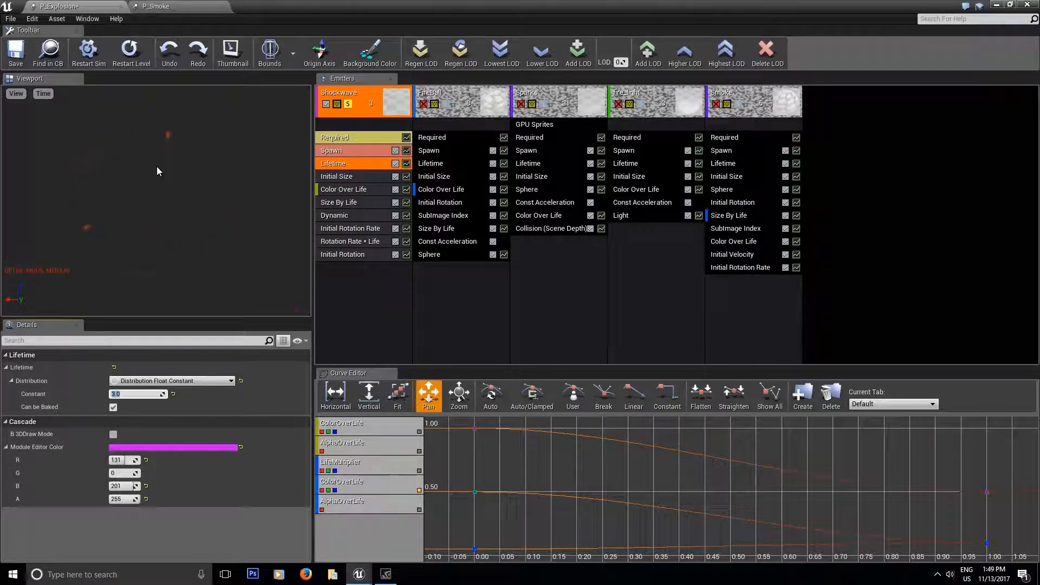
Turn off solo on the Shockwave emitter to preview the whole explosion and undo the last change.
click(348, 104)
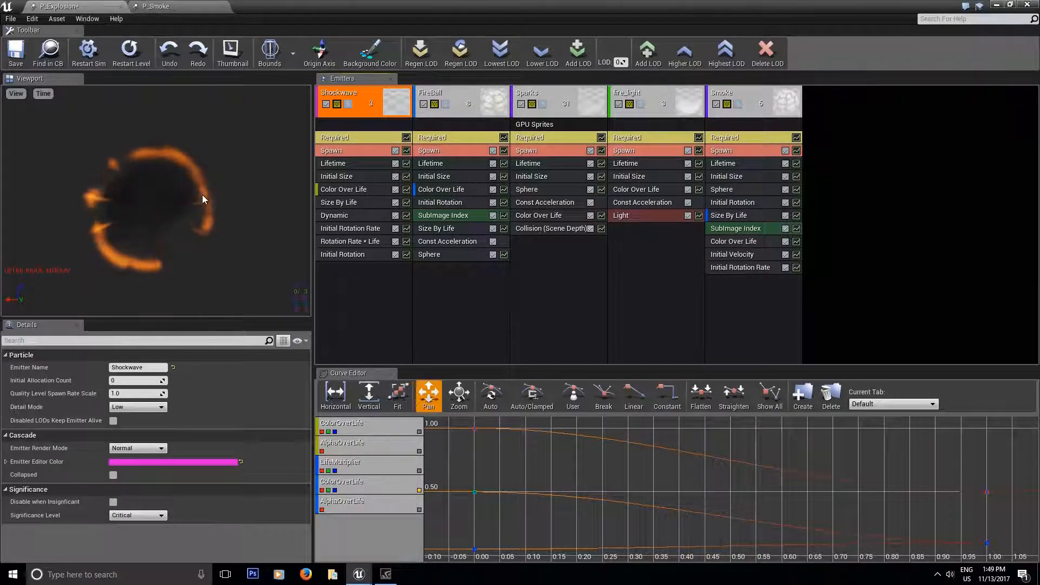
key(ctrl+z)
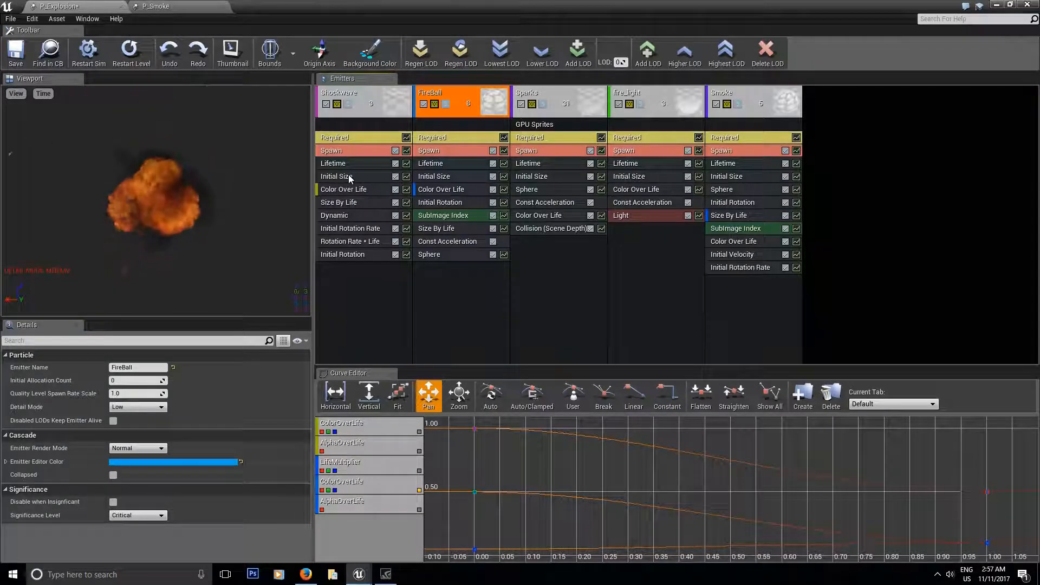
Compare Shockwave's Required module with the Color Over Life and Required modules of the P_Smoke particle system.
click(342, 140)
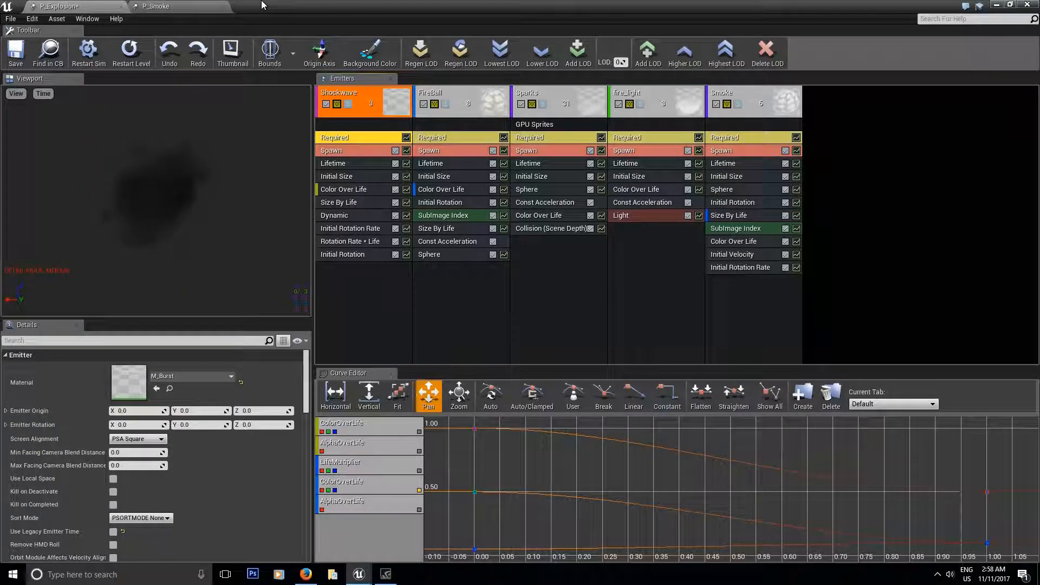
click(163, 8)
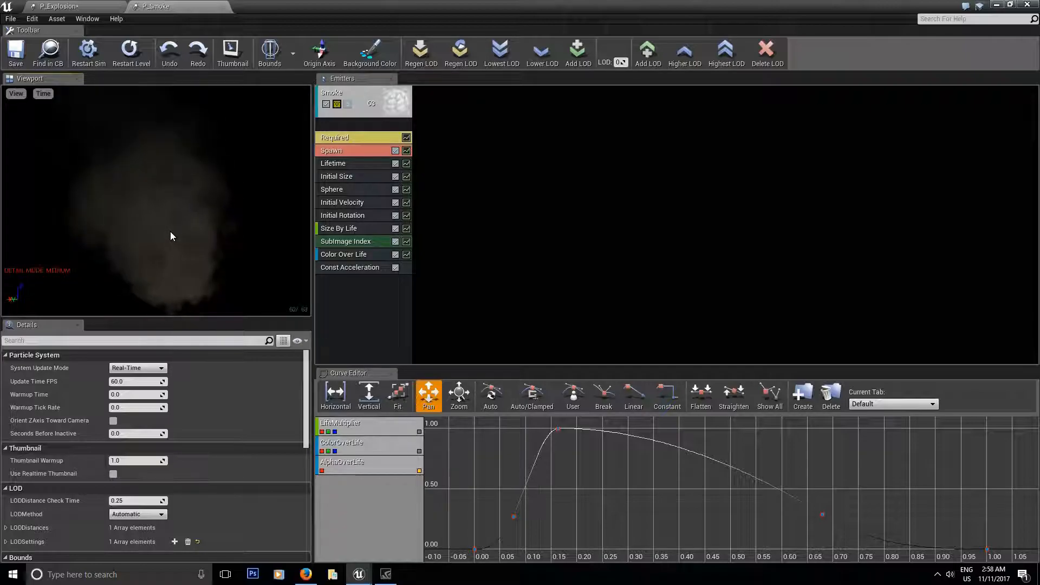
click(355, 256)
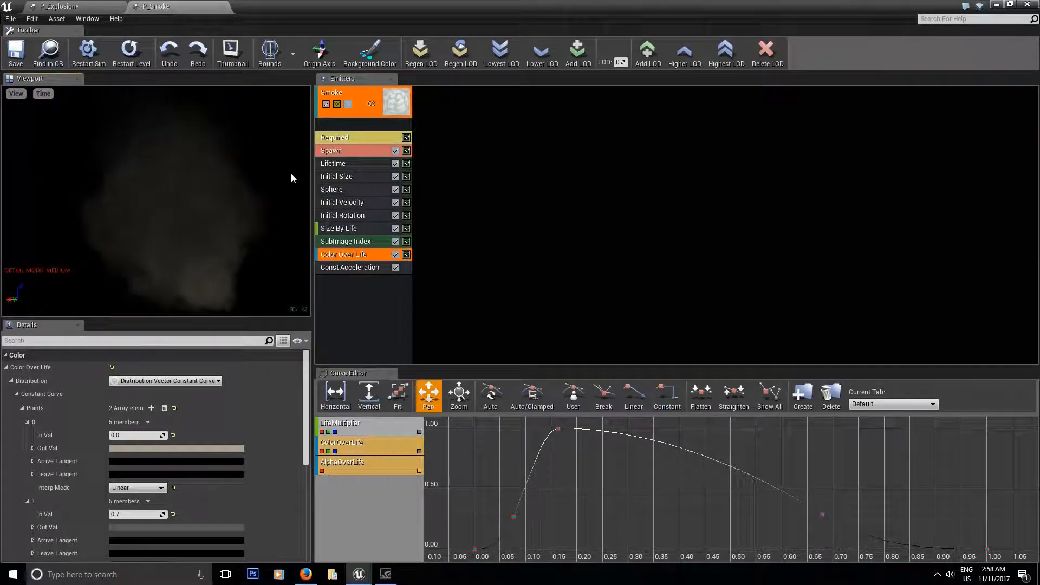
click(343, 138)
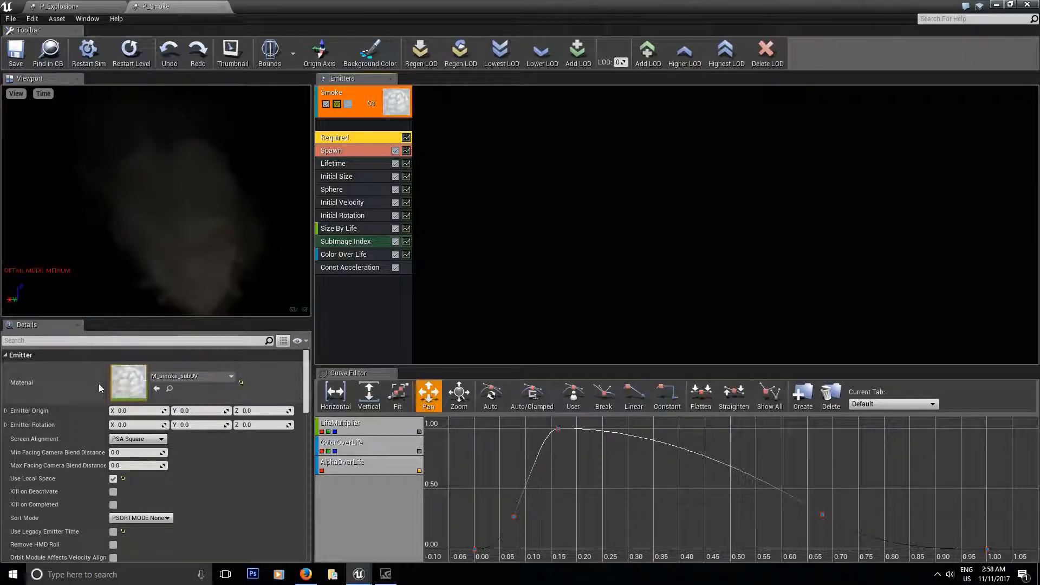
Open the smoke emitter's M_smoke_subUV material and examine its whole node graph.
double_click(128, 379)
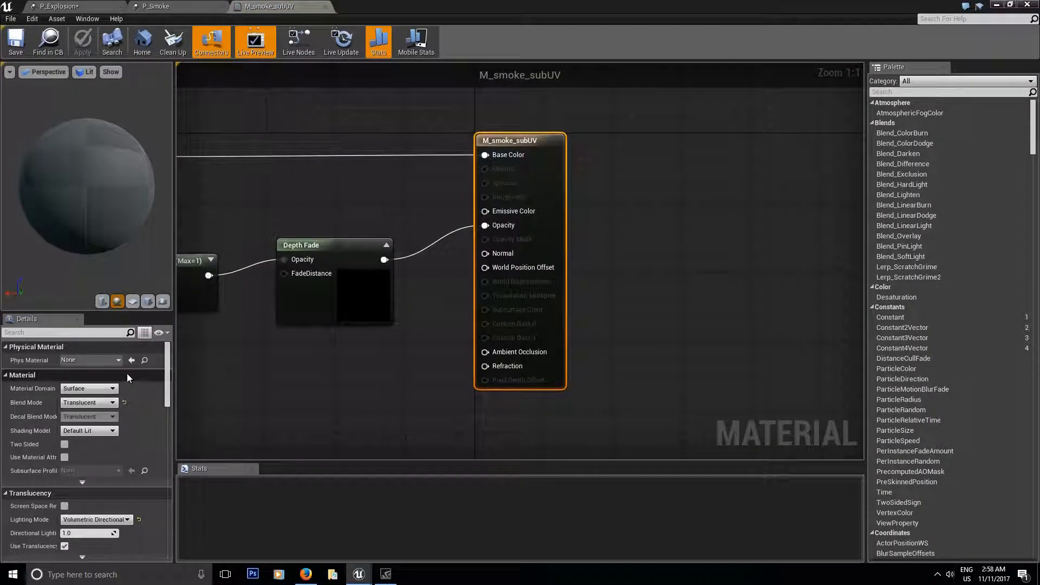
scroll(457, 363, down, 3)
right_drag(457, 363, 487, 383)
scroll(460, 376, down, 1)
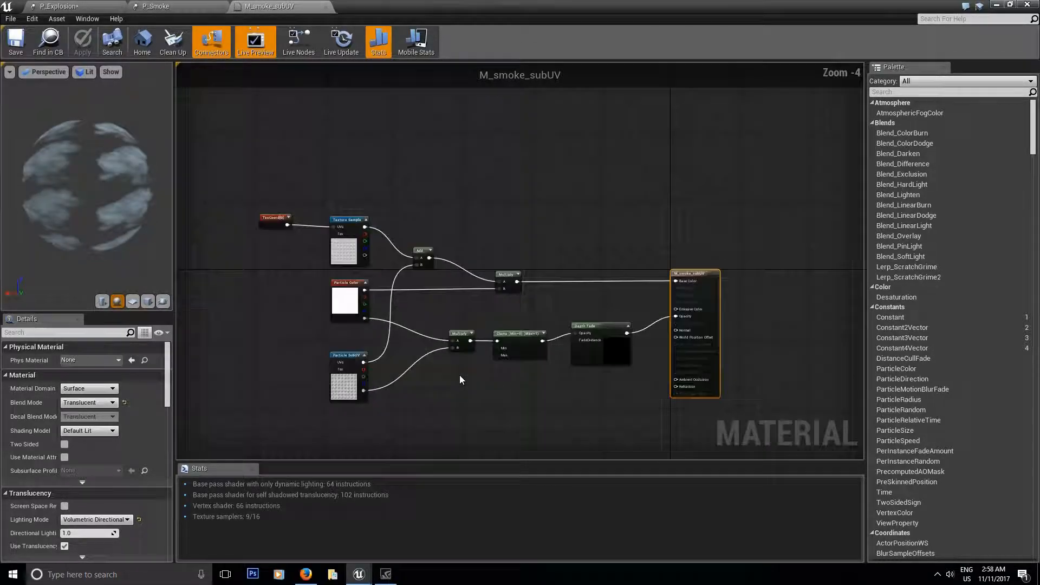
scroll(472, 366, up, 2)
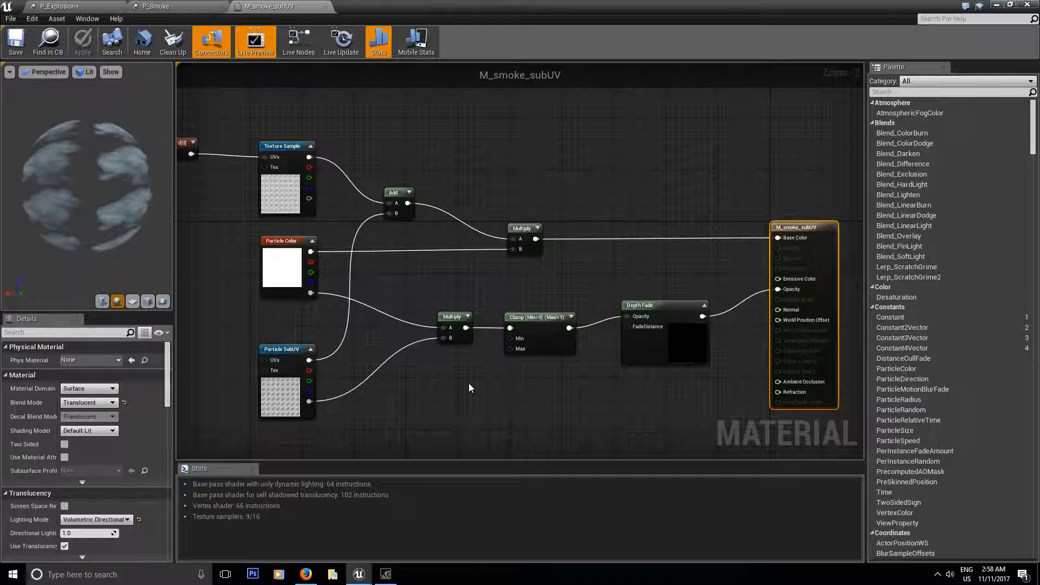
Open the T_Smoke_Tiled_D and T_Smoke_SubUV textures from the Texture Sample and Particle SubUV nodes, returning to the material graph.
click(283, 187)
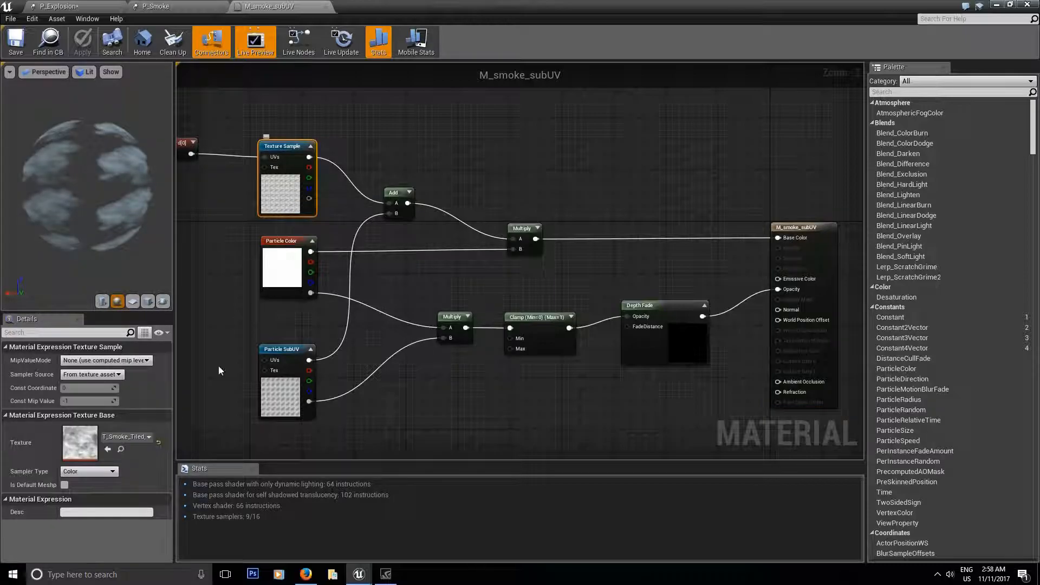
double_click(93, 441)
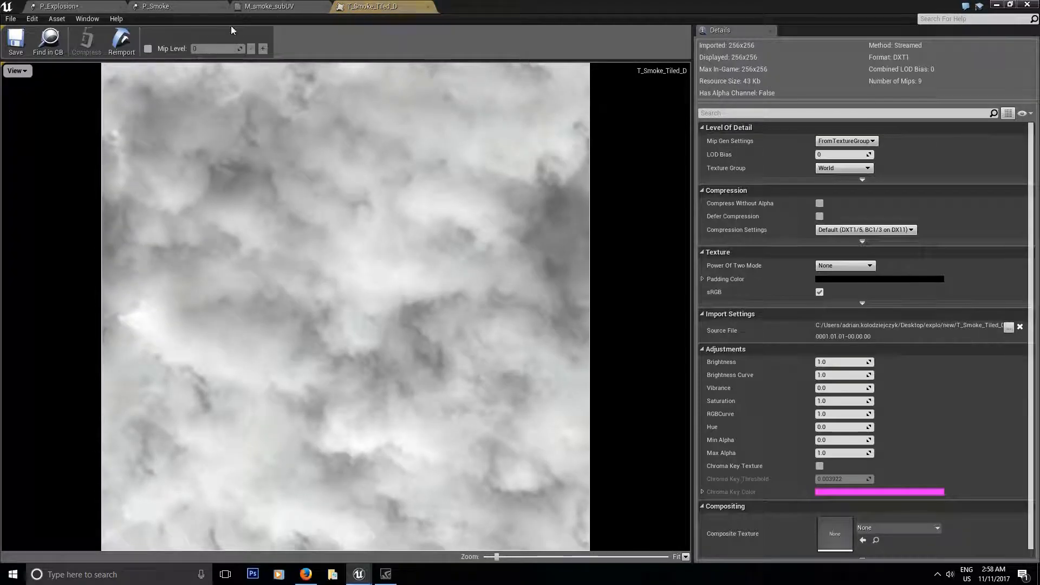
click(295, 6)
click(265, 402)
double_click(80, 470)
click(269, 6)
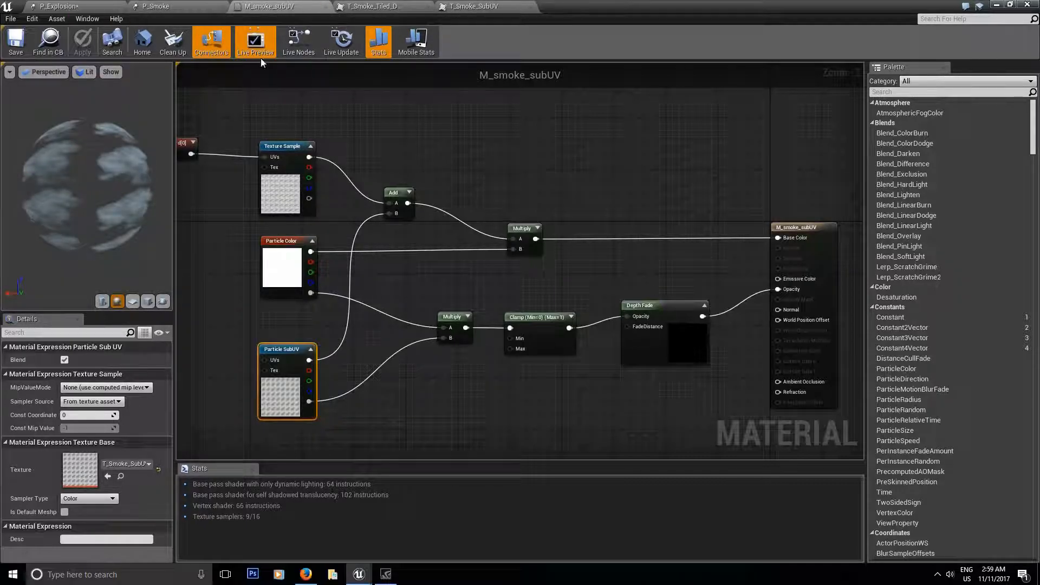
Compare the T_Smoke_Tiled_D and T_Smoke_SubUV textures with the M_smoke_subUV graph and the P_Smoke preview.
click(359, 7)
click(470, 7)
click(395, 7)
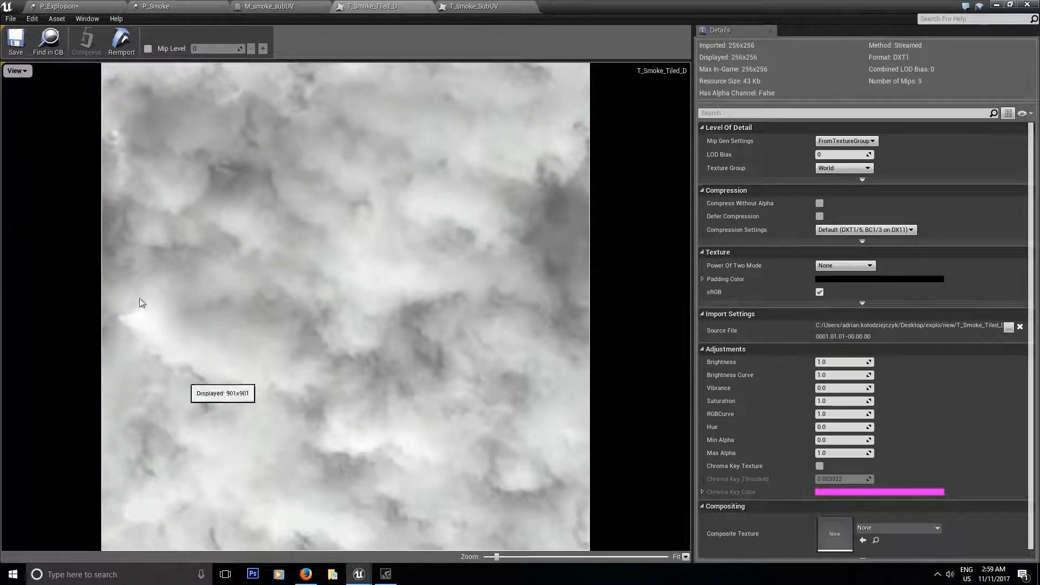
click(254, 6)
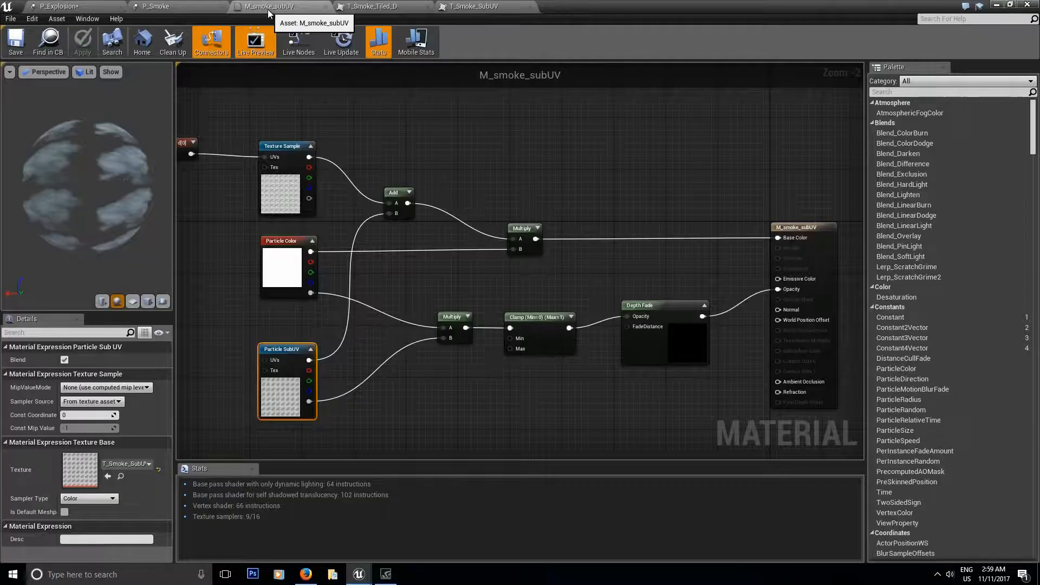
click(194, 8)
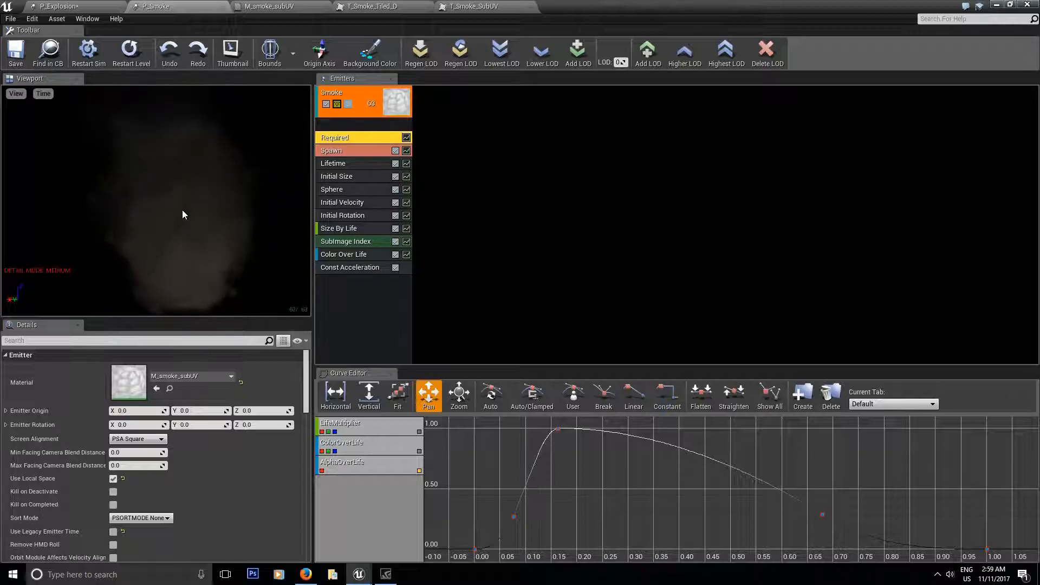
click(401, 7)
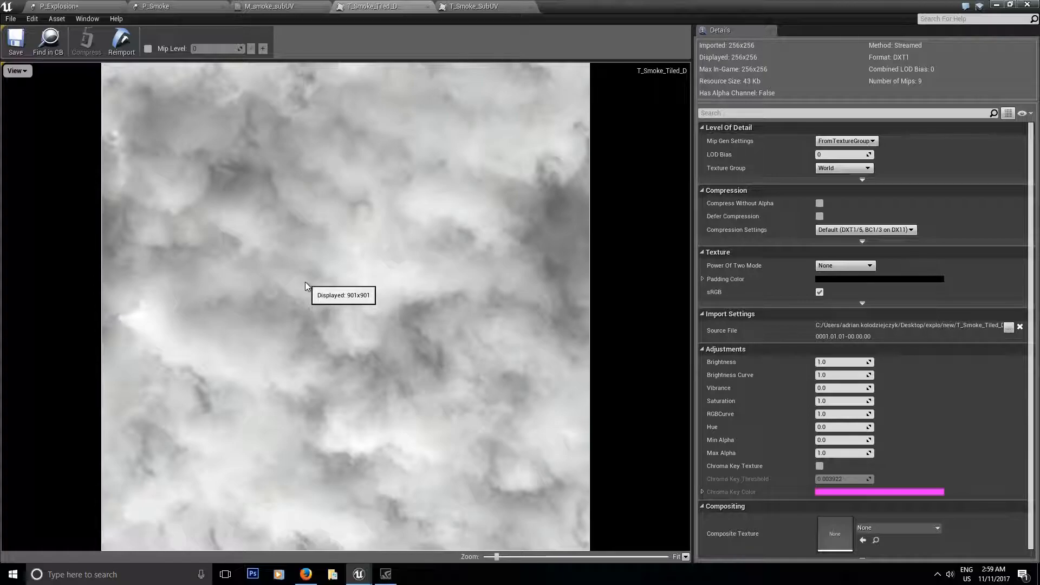
Set the T_Smoke_SubUV texture's Brightness to 3 and check the effect against the P_Smoke preview and the M_smoke_subUV graph.
click(164, 6)
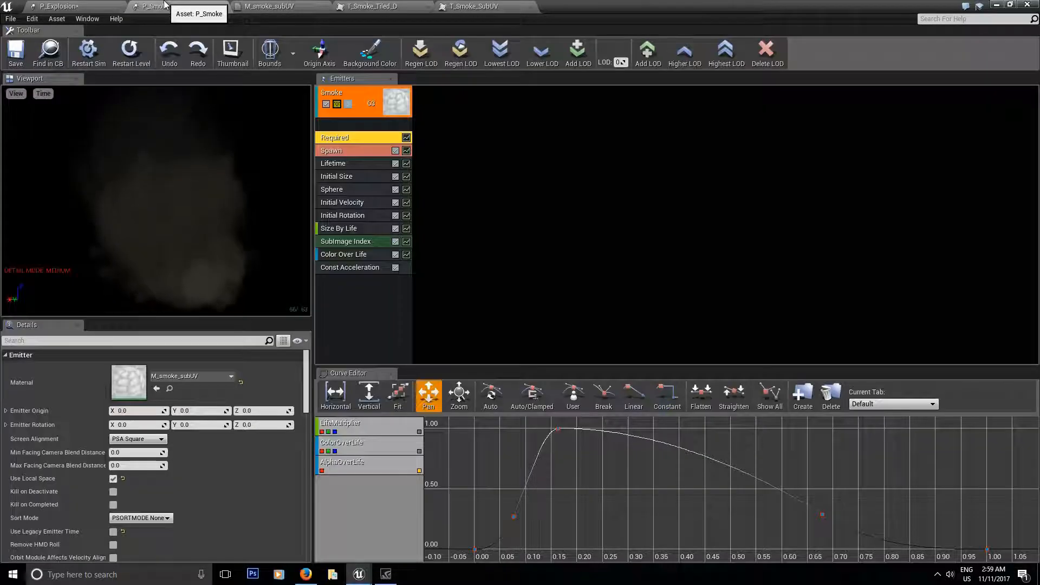
click(472, 6)
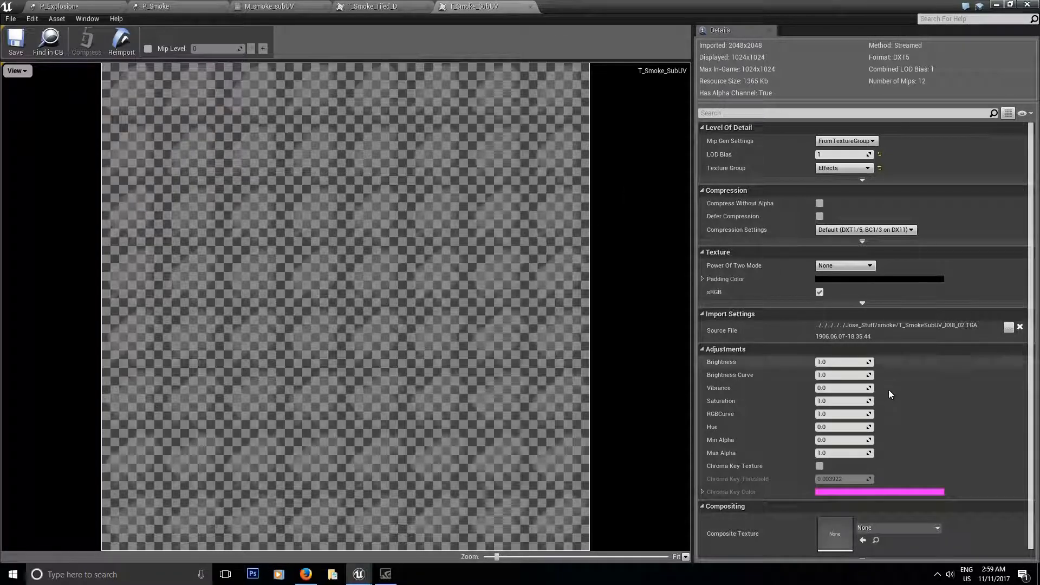
text(3)
key(Return)
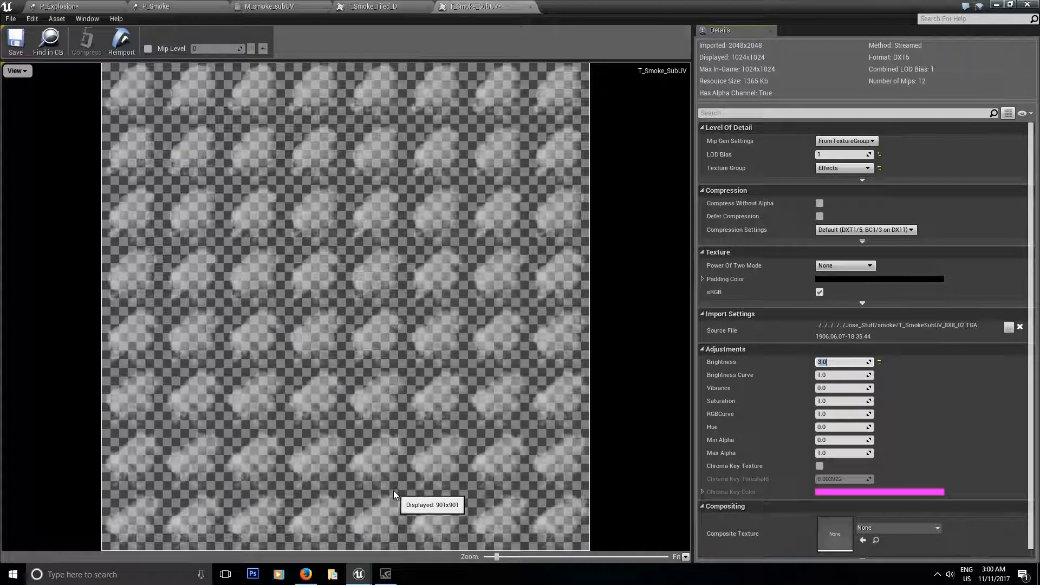
click(181, 6)
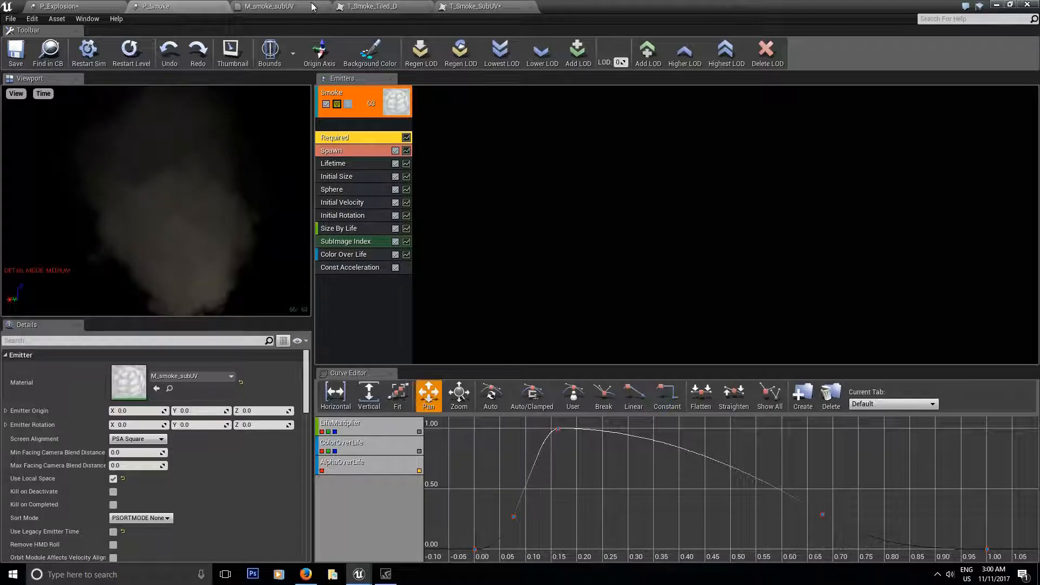
click(292, 7)
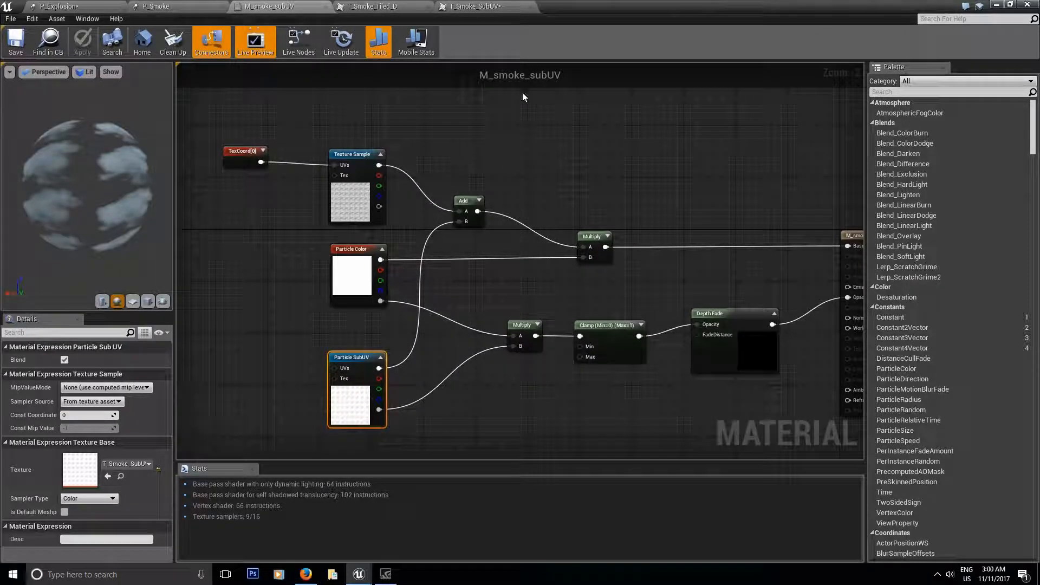
click(488, 8)
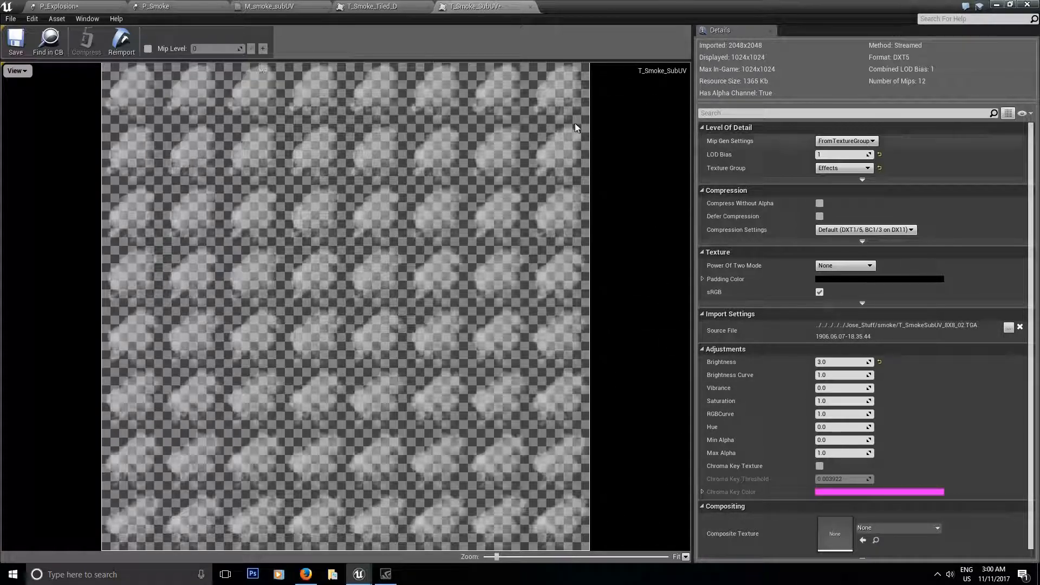
Set the T_Smoke_SubUV texture's Brightness to 1.
click(834, 361)
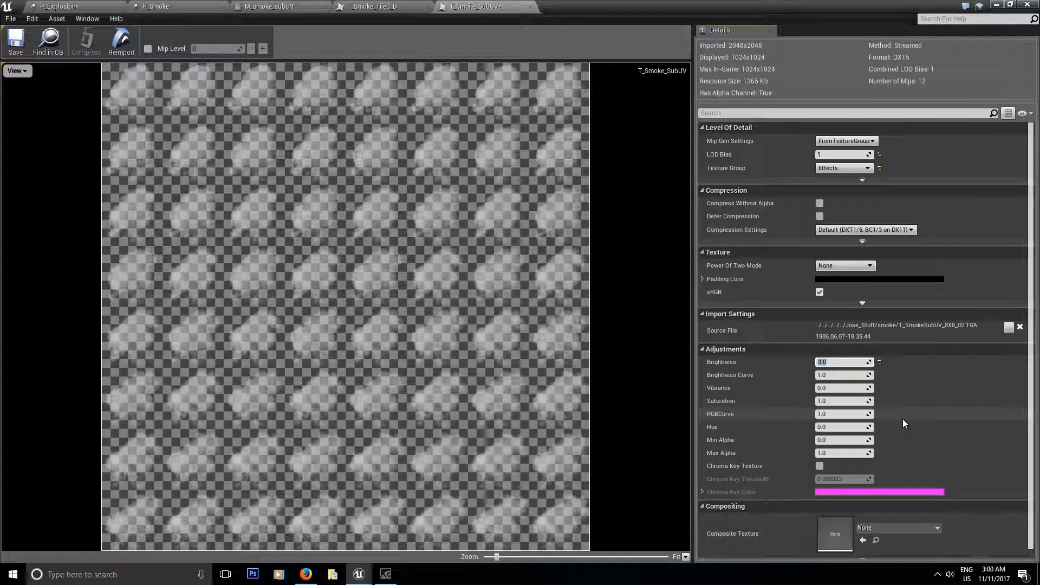
text(1)
key(Return)
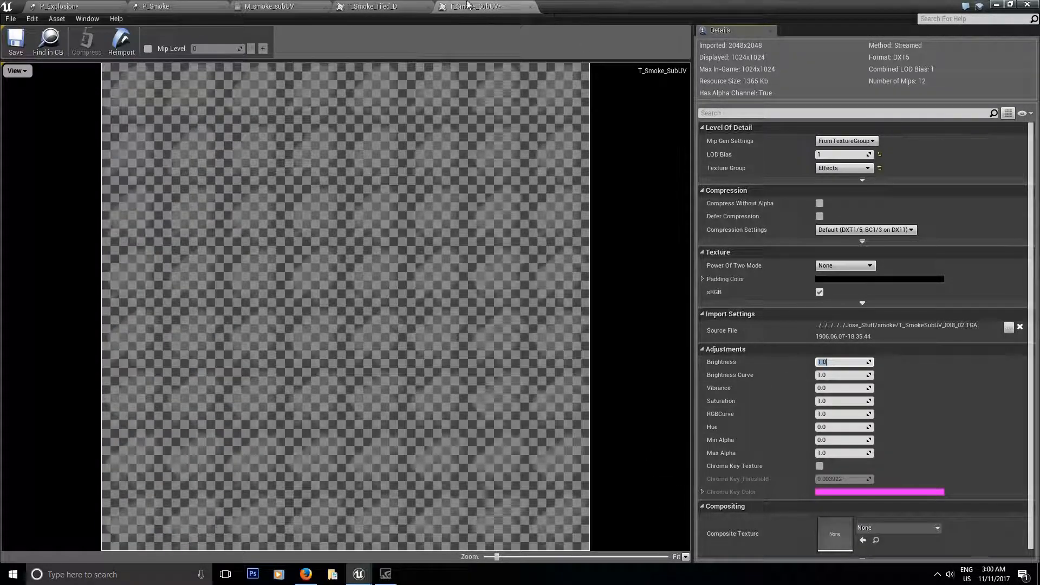
Examine the opacity Multiply and Clamp nodes and the TexCoord node's tiling settings in the M_smoke_subUV graph.
click(282, 7)
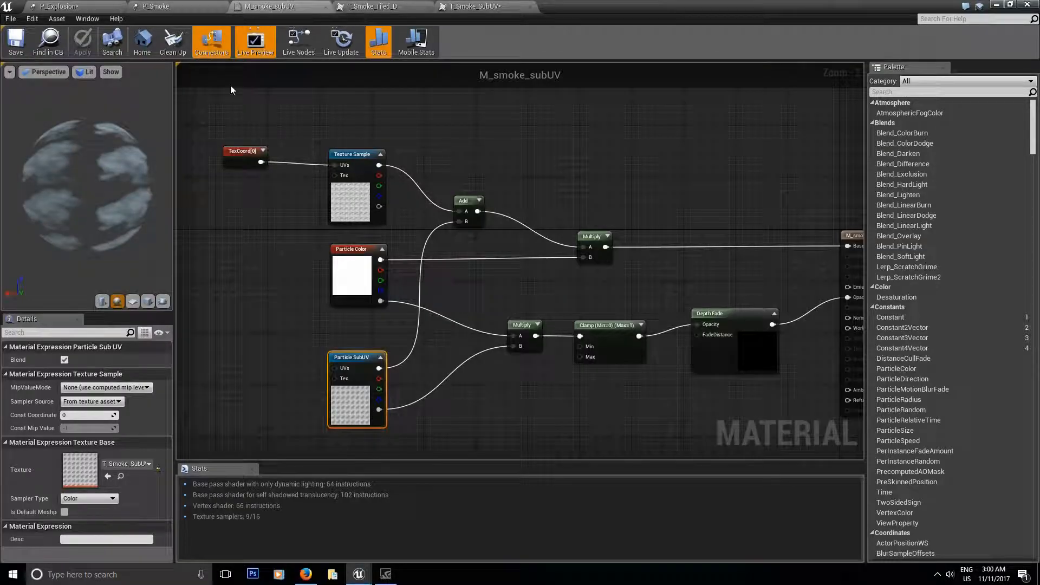
right_drag(427, 318, 417, 345)
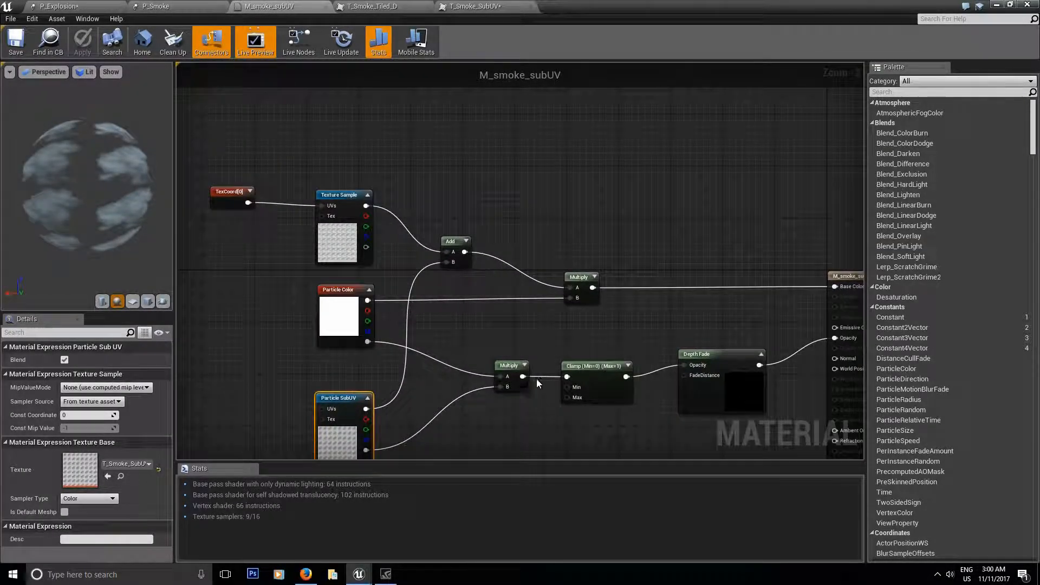
click(509, 366)
click(598, 369)
right_drag(394, 307, 451, 344)
click(293, 235)
right_drag(283, 316, 358, 329)
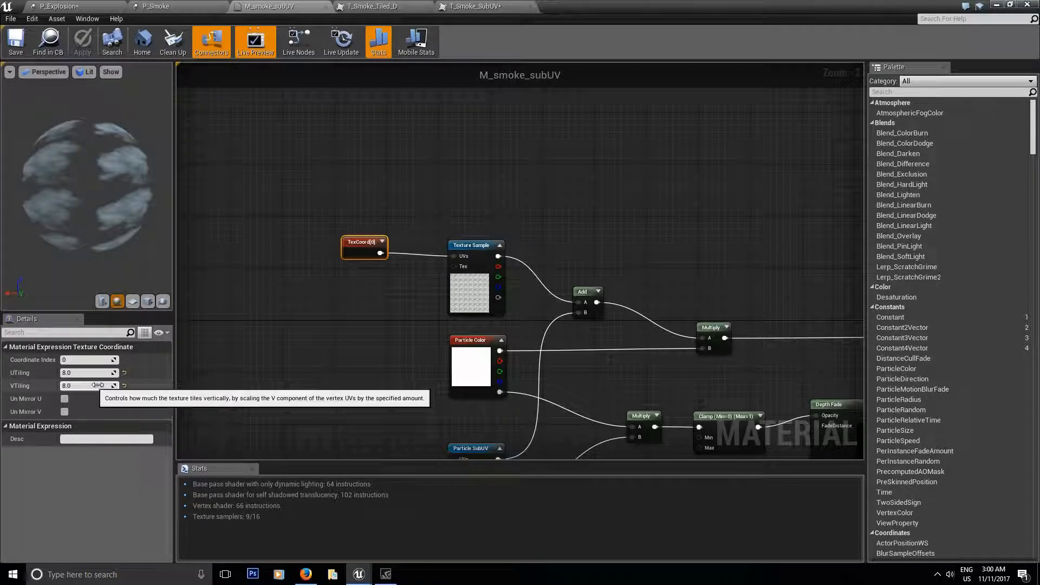
right_drag(392, 307, 353, 264)
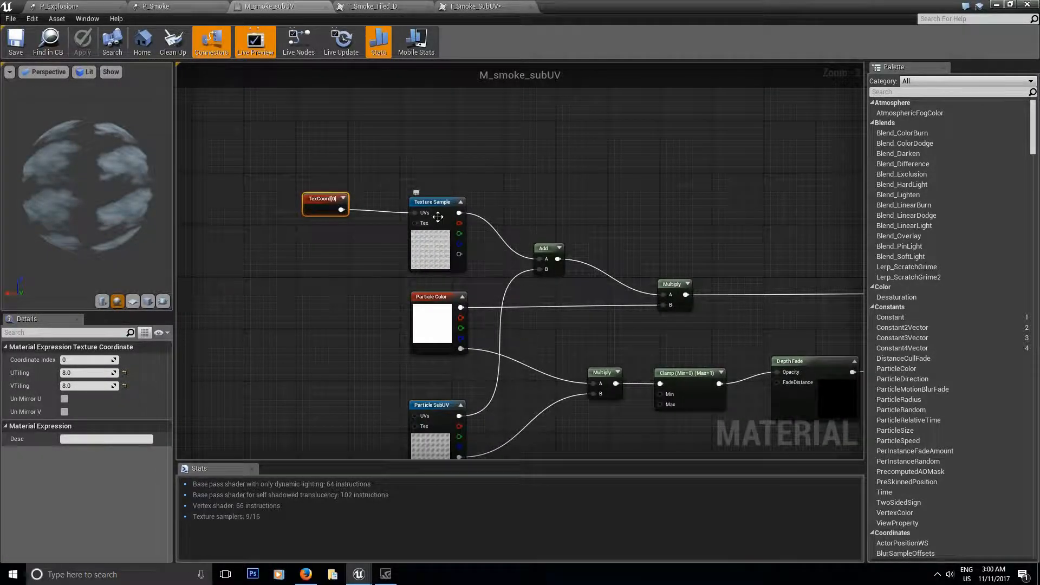
click(454, 211)
Disconnect TexCoord from the Texture Sample's UVs input, apply the material and check the result on the preview sphere and in P_Smoke.
drag(322, 206, 321, 213)
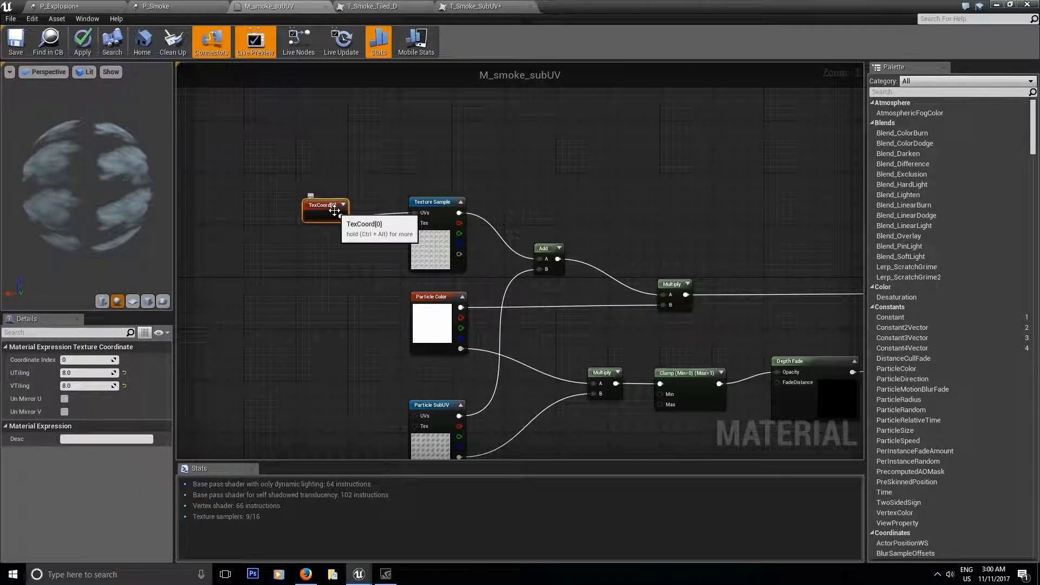
scroll(351, 284, up, 2)
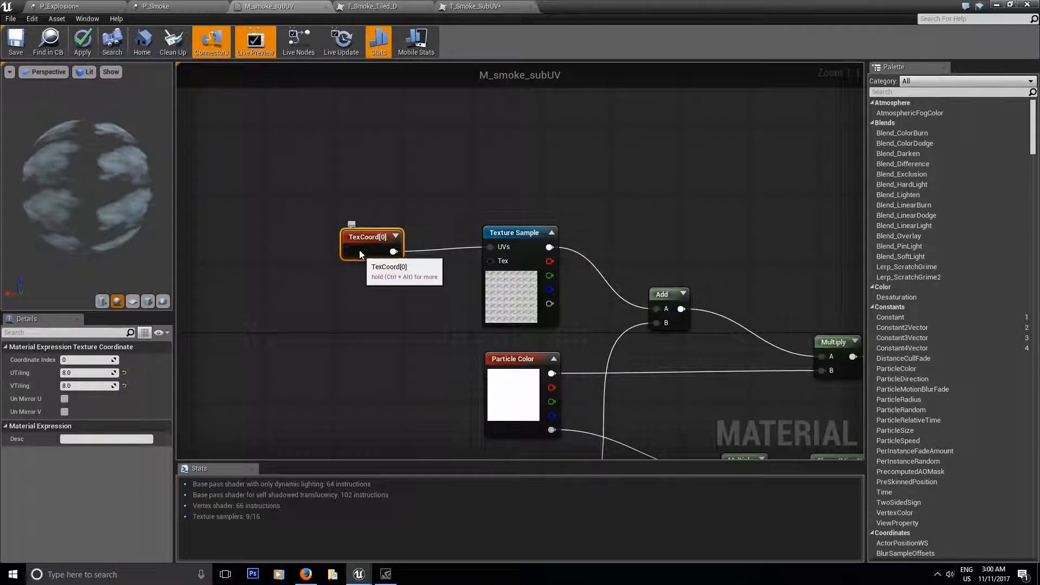
drag(359, 252, 360, 243)
right_drag(409, 286, 413, 288)
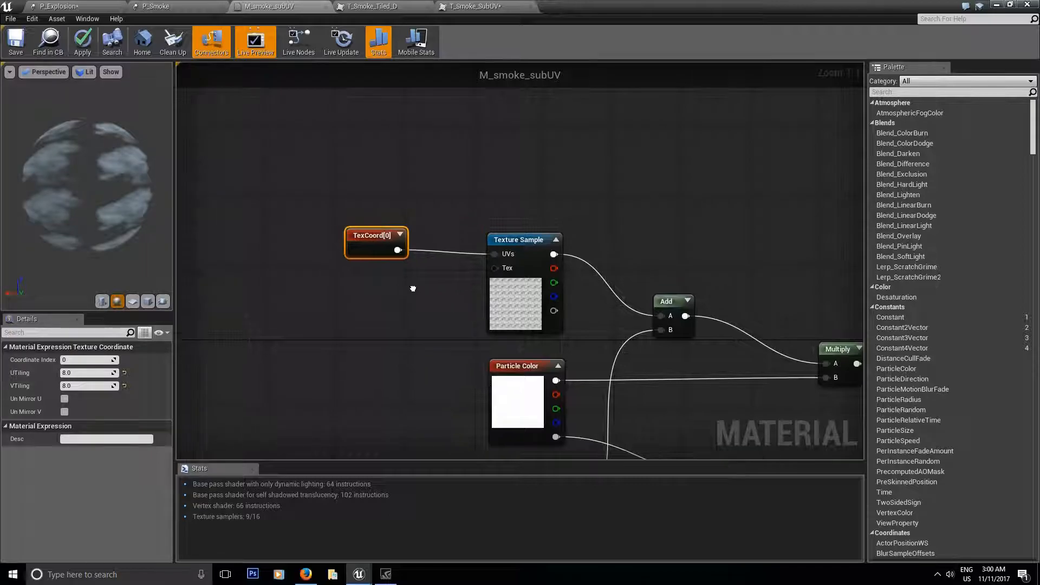
alt+click(398, 250)
right_drag(393, 307, 347, 298)
click(90, 51)
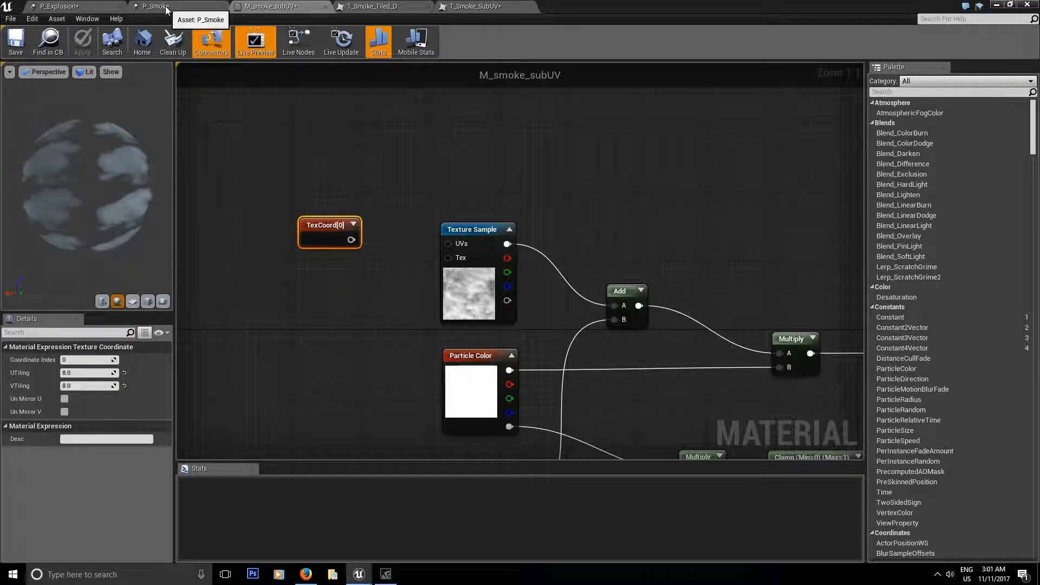
drag(79, 190, 137, 180)
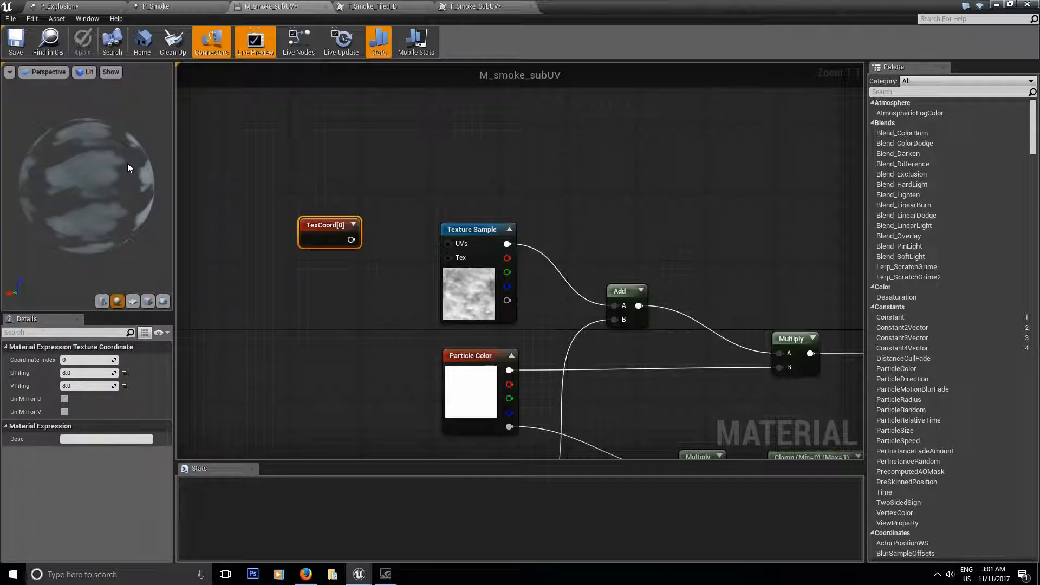
click(174, 5)
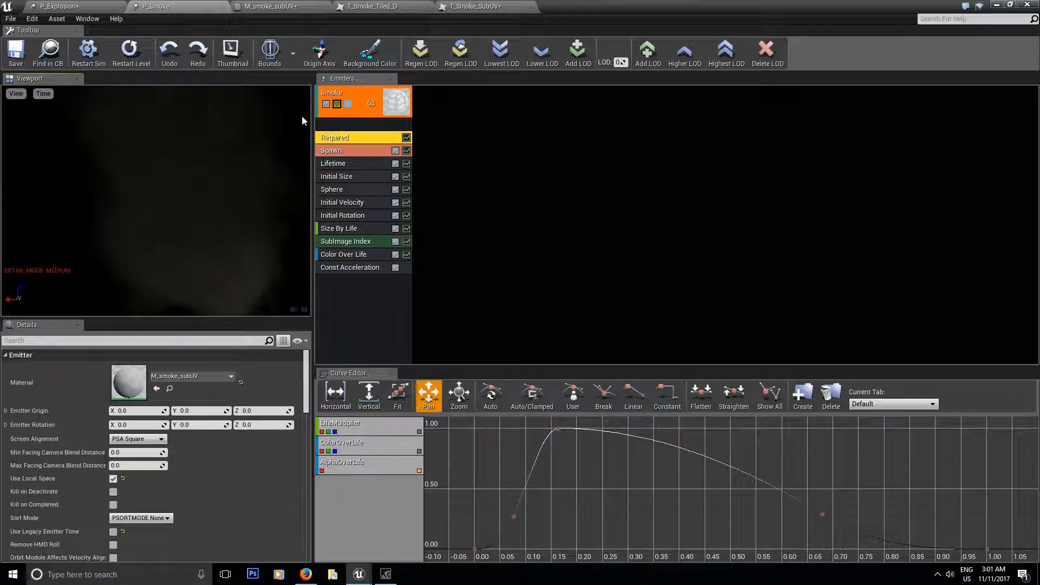
Reconnect TexCoord to the Texture Sample's UVs input in M_smoke_subUV, then apply and save the material.
click(273, 7)
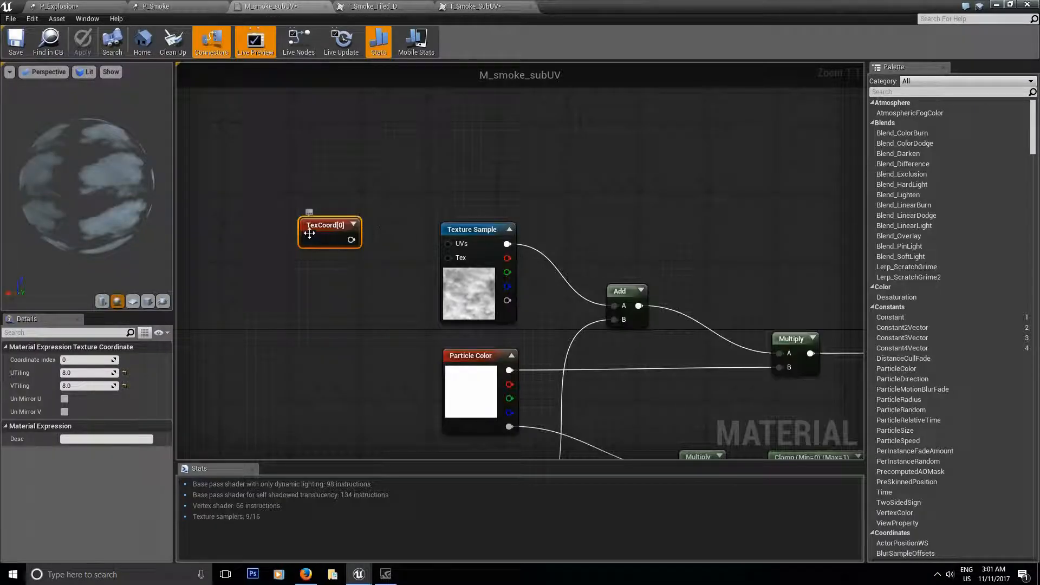
drag(351, 240, 377, 250)
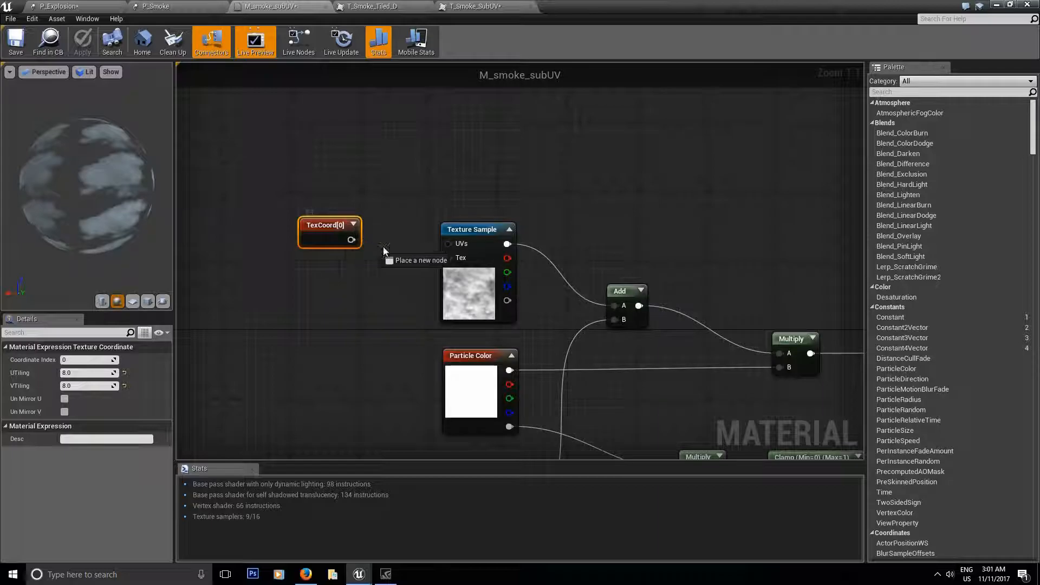
drag(447, 243, 449, 243)
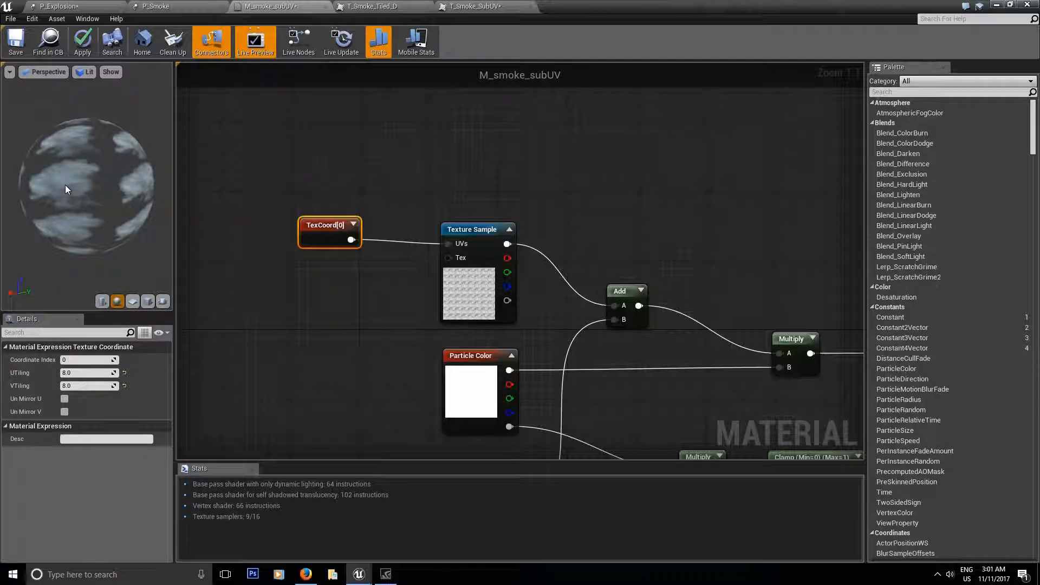
click(84, 51)
click(16, 42)
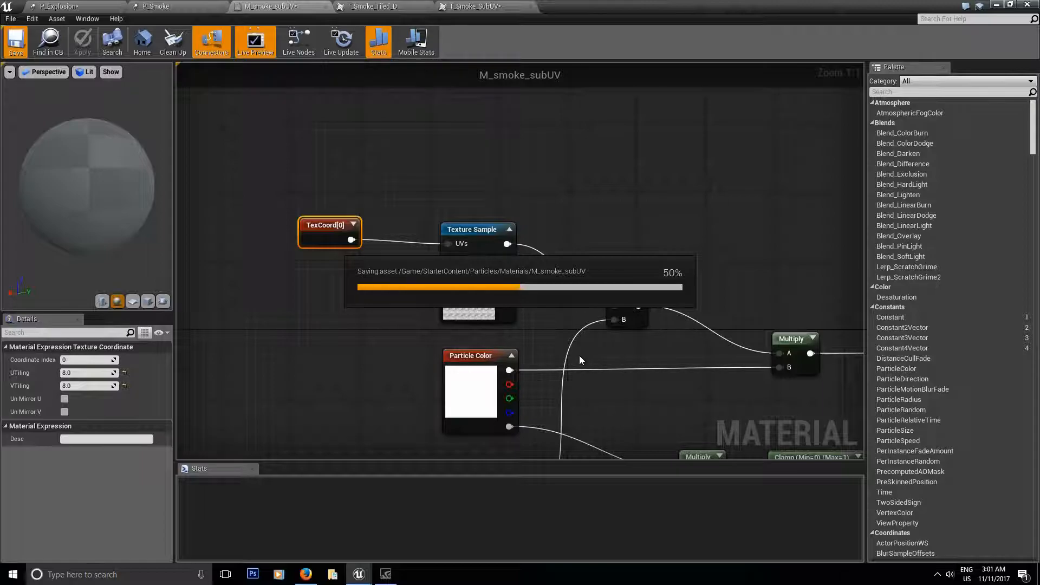
Disconnect Particle Color from the B input of the base colour Multiply node, apply the material and check the smoke in P_Smoke.
right_drag(569, 353, 395, 216)
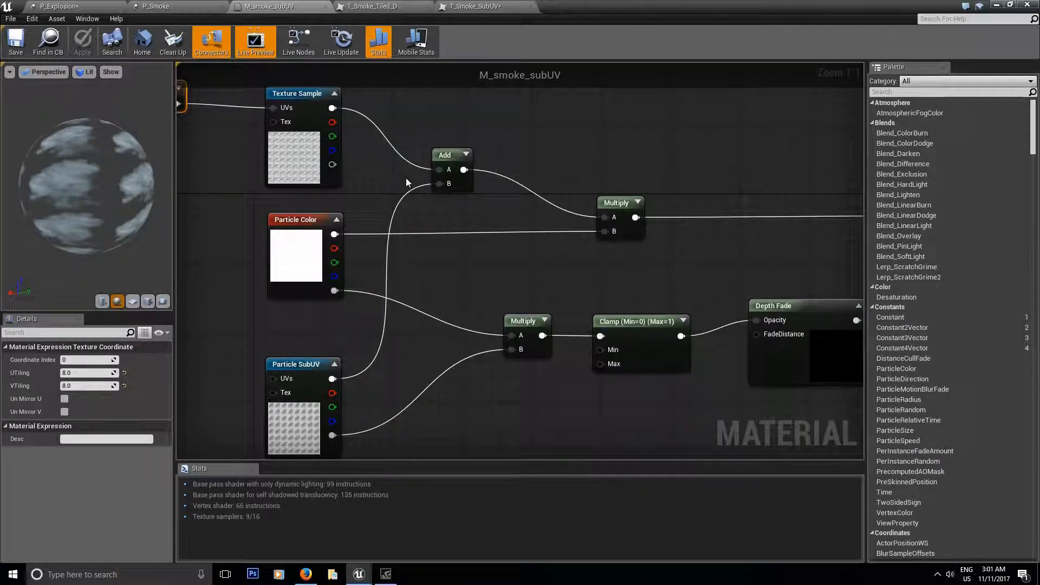
right_drag(274, 206, 383, 210)
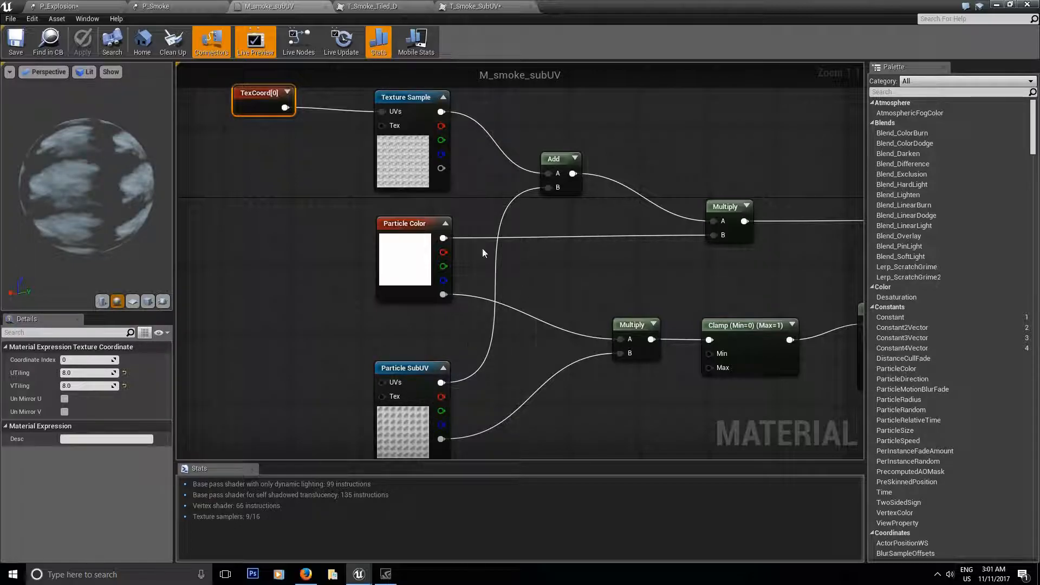
right_drag(510, 285, 376, 262)
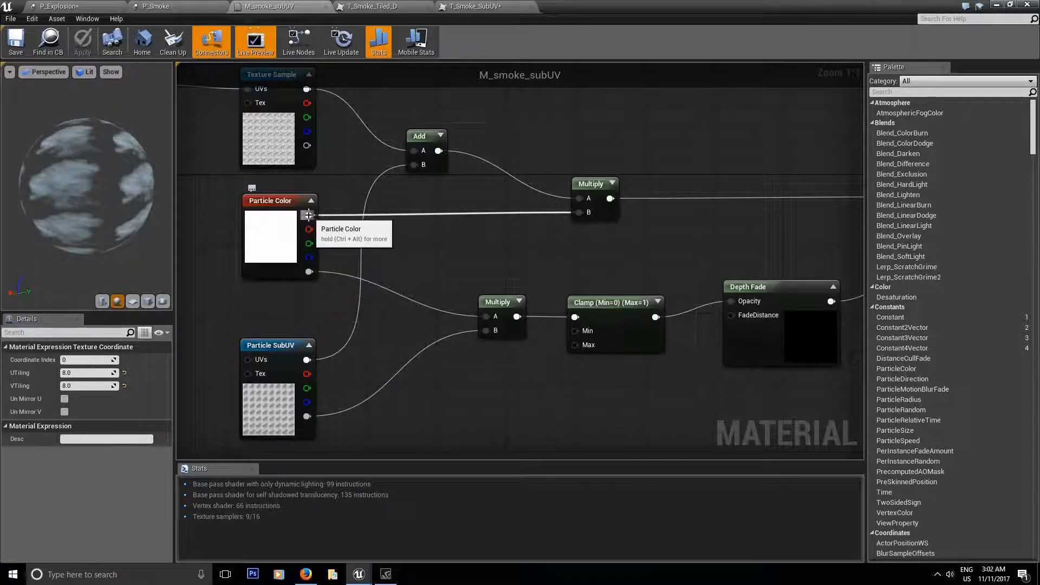
right_drag(448, 213, 373, 239)
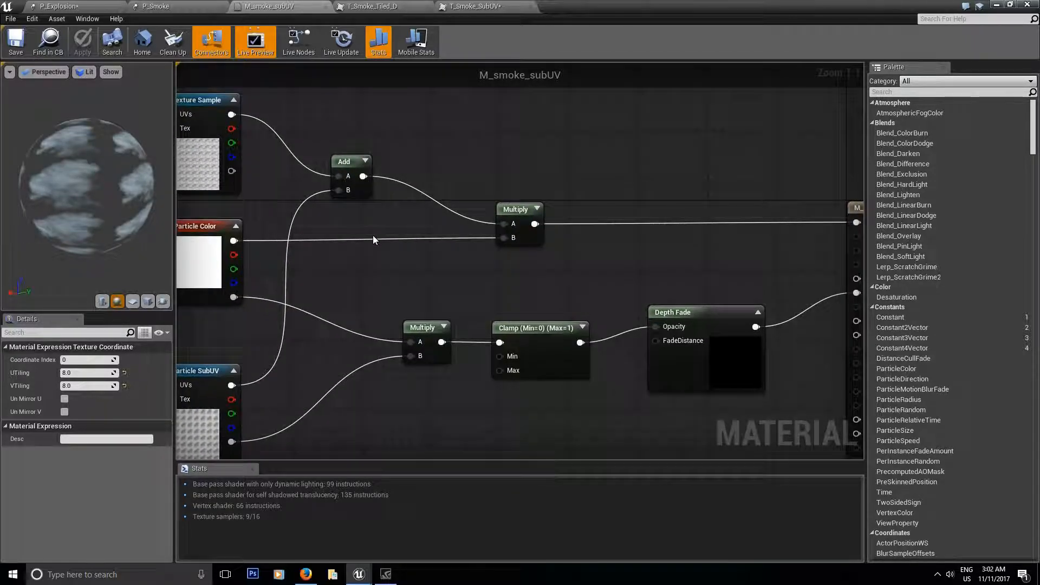
alt+click(513, 238)
right_drag(406, 259, 485, 256)
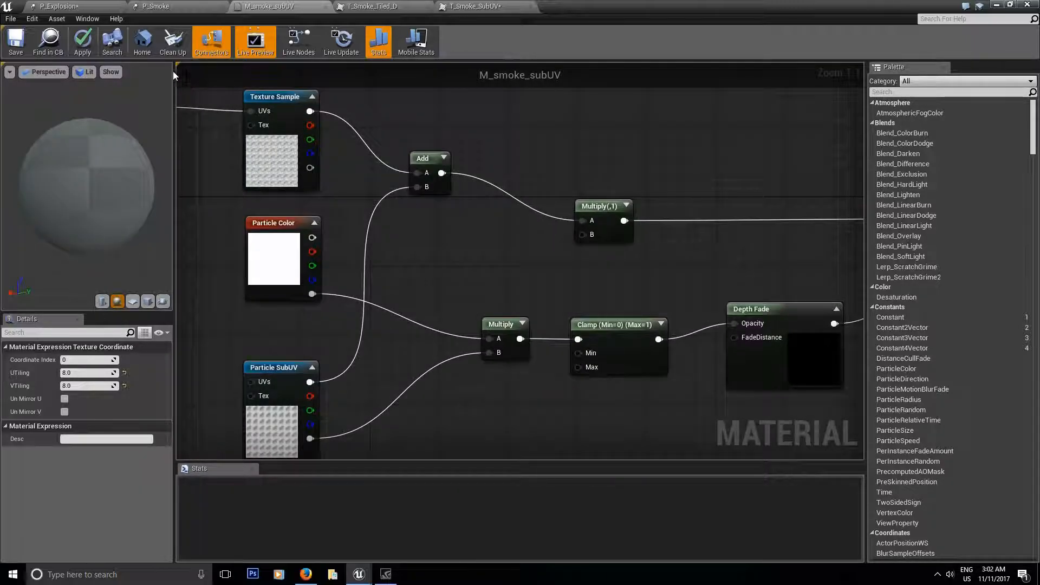
click(91, 46)
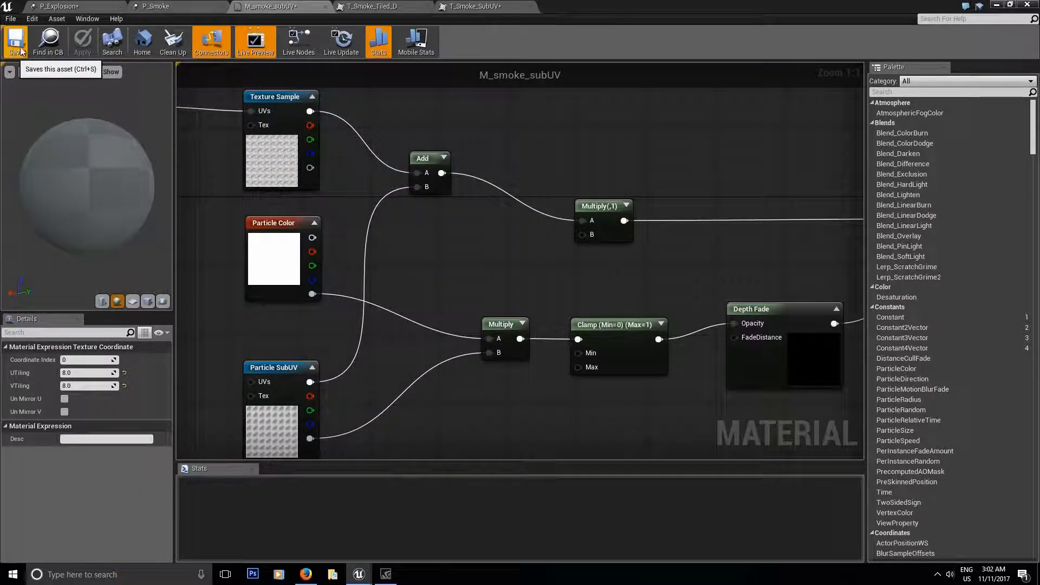
click(171, 8)
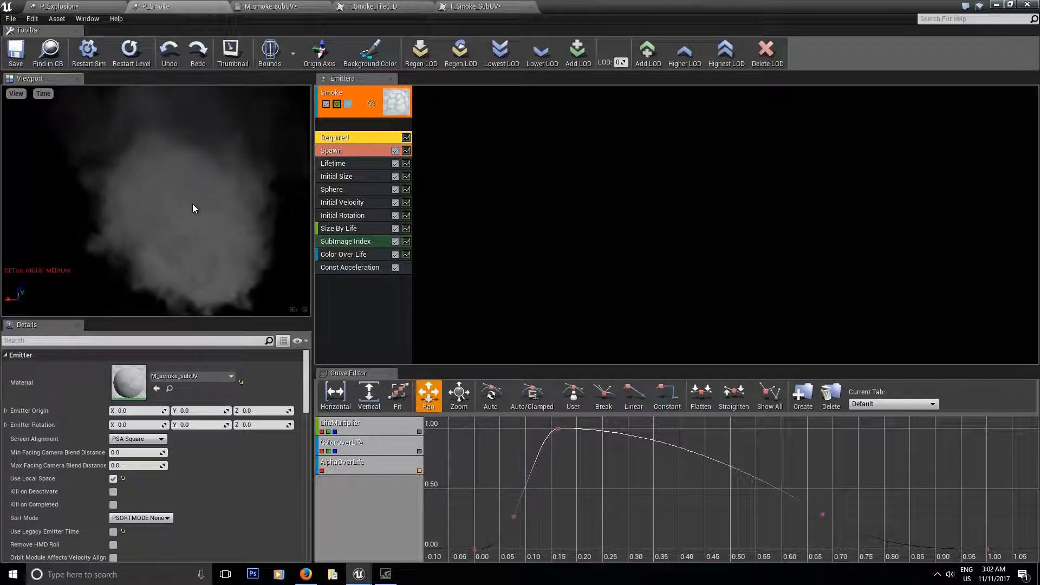
Compare the T_Smoke_Tiled_D and T_Smoke_SubUV textures with the Add and Multiply nodes that combine them in M_smoke_subUV.
click(259, 6)
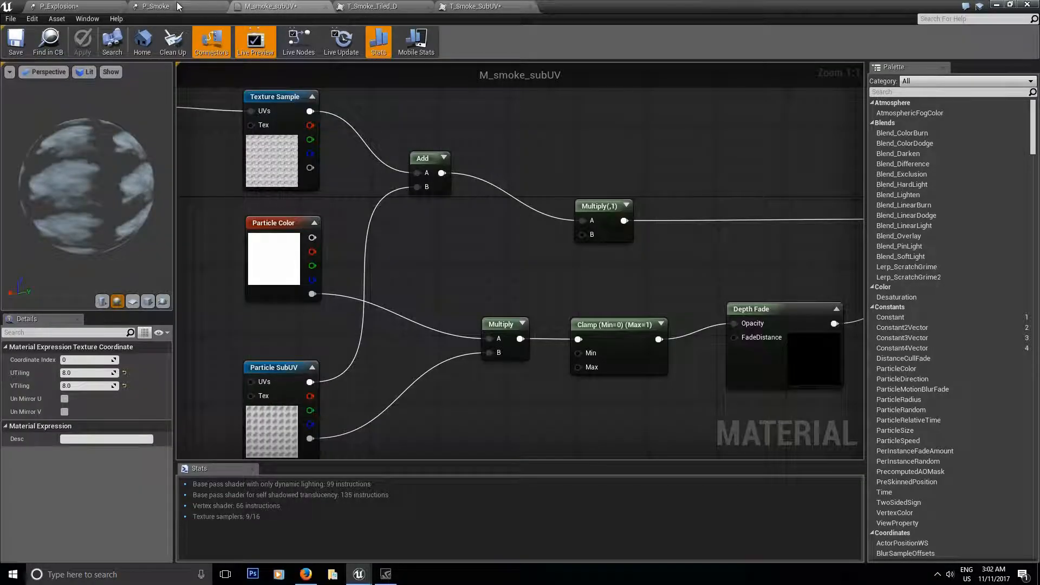
click(394, 5)
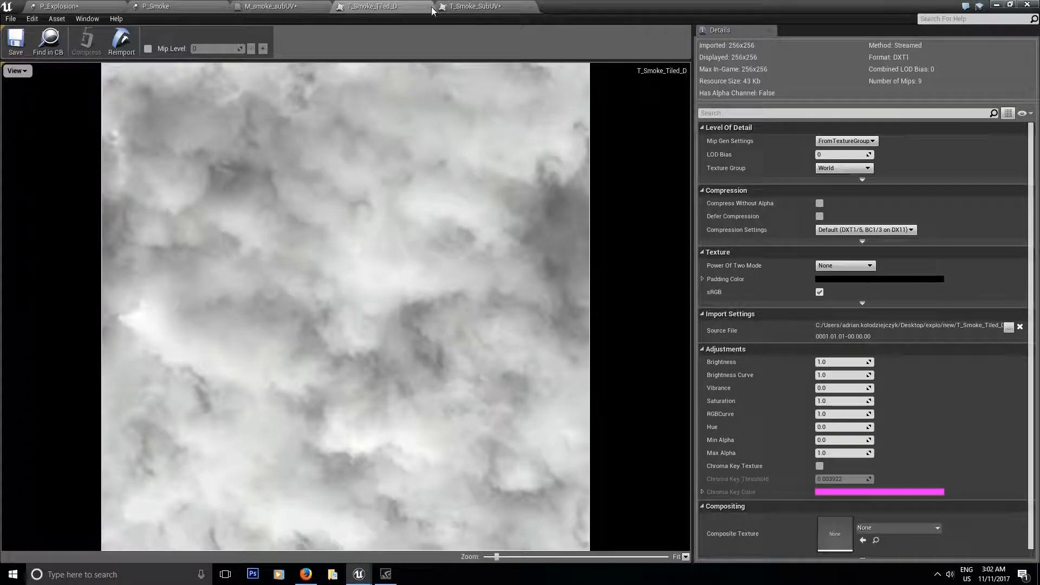
click(460, 5)
click(394, 6)
click(465, 6)
click(394, 7)
click(271, 6)
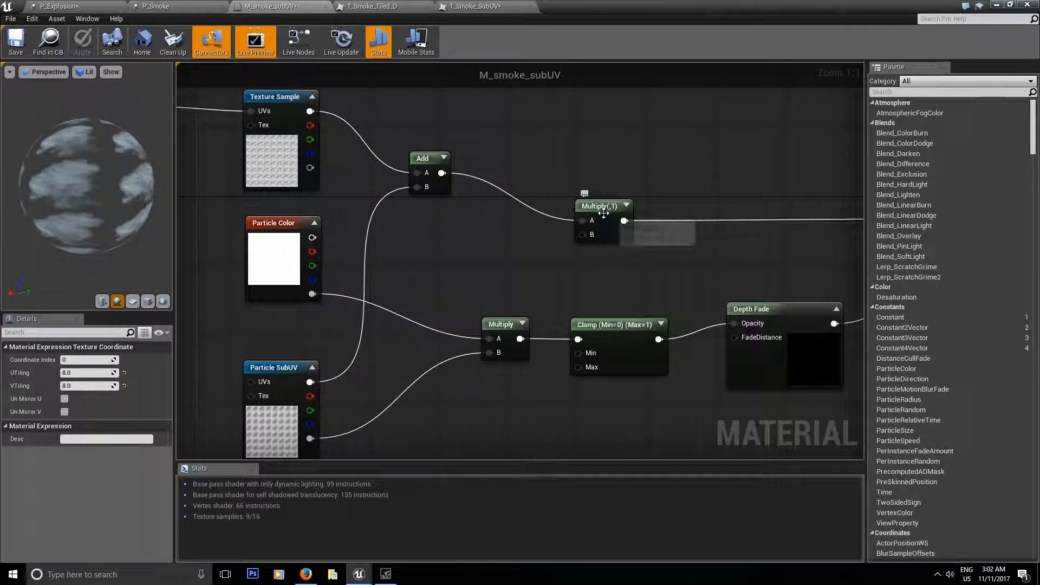
right_drag(693, 242, 521, 228)
right_drag(392, 263, 578, 281)
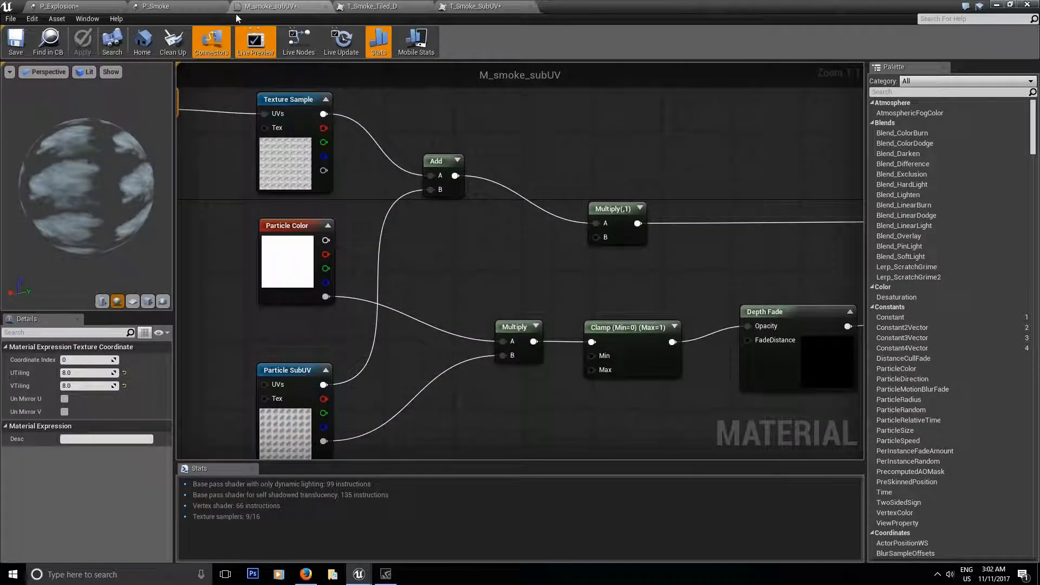
Open the Color Over Life module of the P_Smoke emitter to inspect its colour curve points.
click(162, 9)
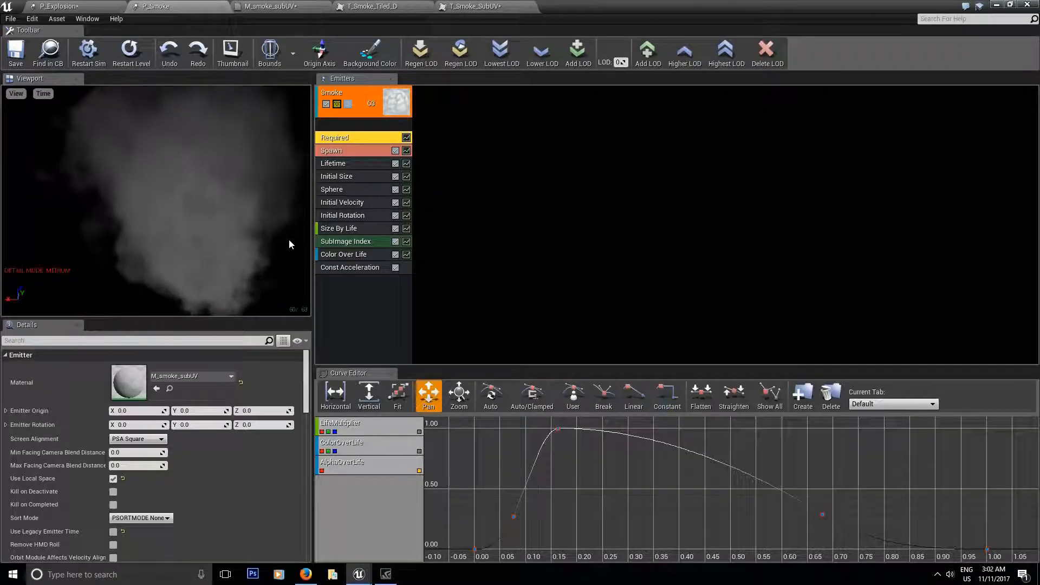
click(336, 258)
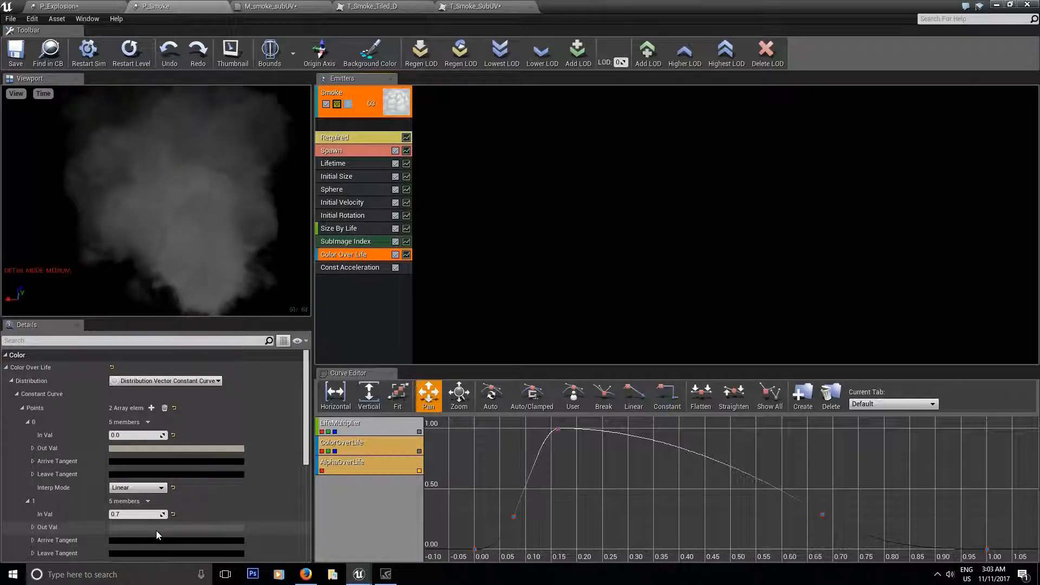
Connect Particle Color's output to the B input of the base colour Multiply node in M_smoke_subUV and apply the material.
click(266, 8)
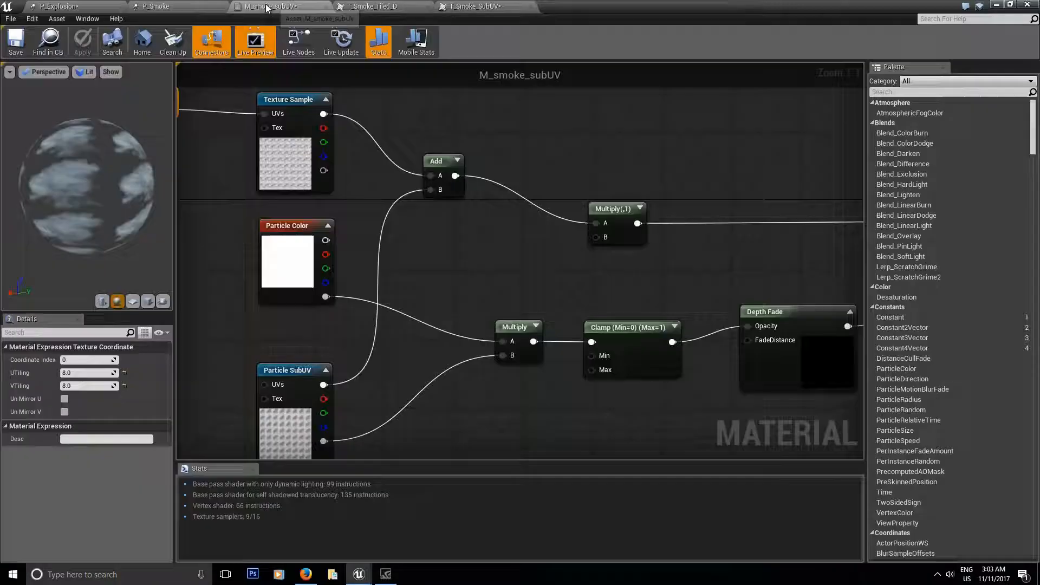
drag(325, 240, 596, 239)
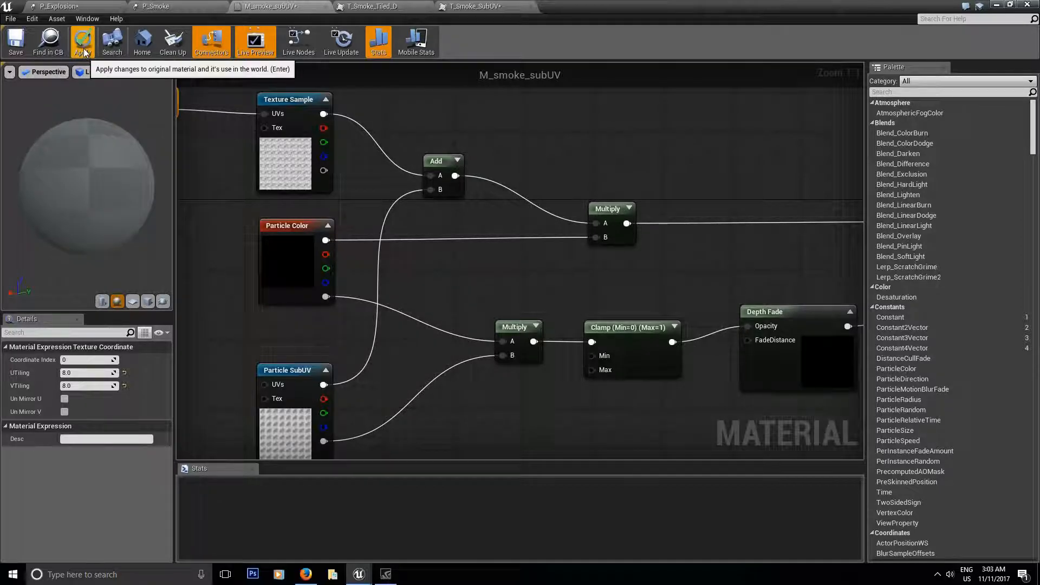
click(83, 43)
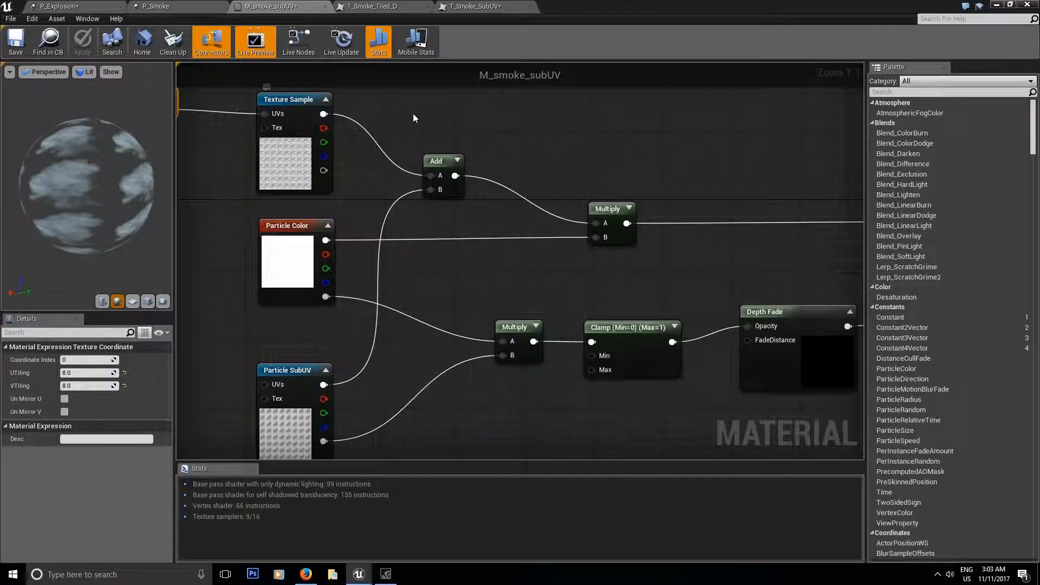
Examine the Multiply, Clamp and Depth Fade nodes feeding Opacity, including Depth Fade's settings, and save M_smoke_subUV.
right_drag(486, 174, 567, 194)
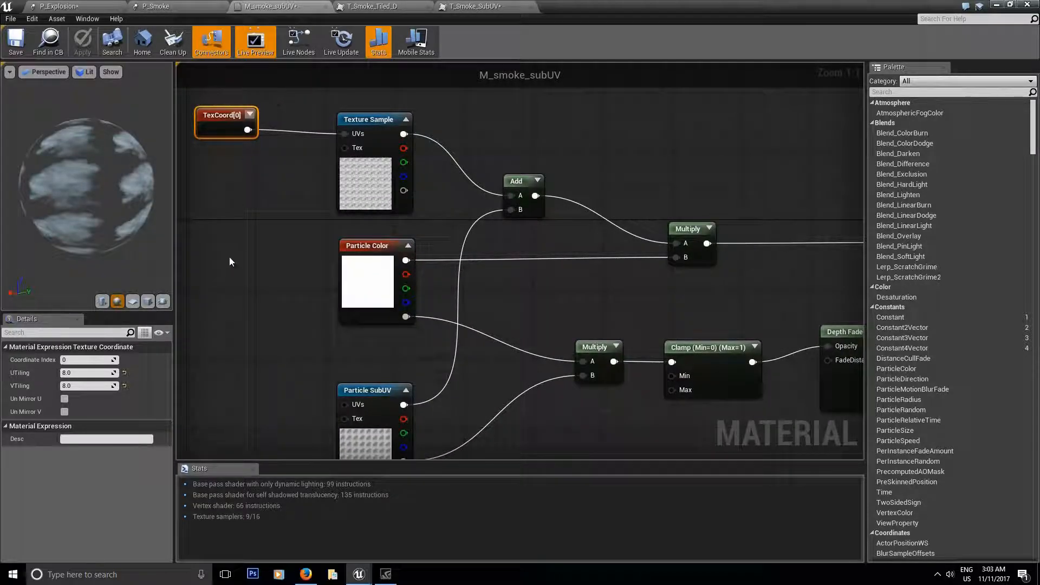
right_drag(621, 329, 365, 264)
drag(314, 226, 697, 356)
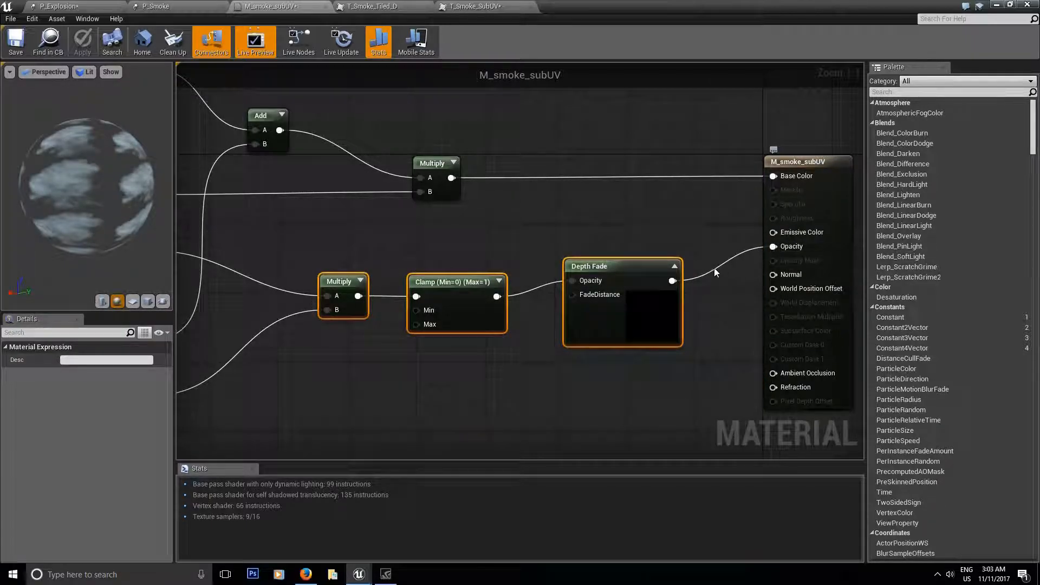
drag(686, 254, 600, 354)
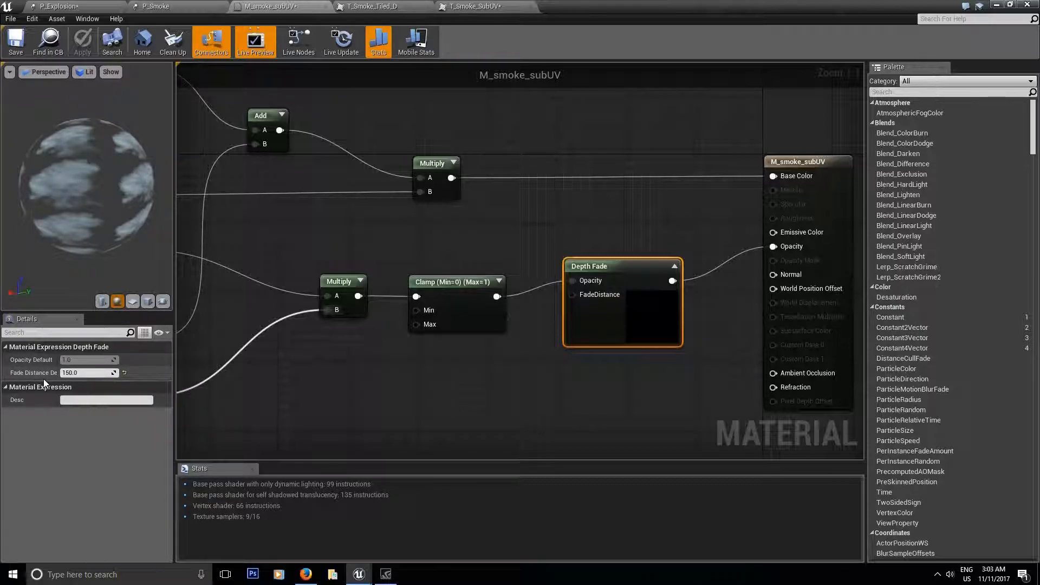
click(17, 45)
Review the full M_smoke_subUV graph alongside the smoke in P_Smoke and the T_Smoke_Tiled_D and T_Smoke_SubUV textures.
scroll(440, 248, down, 2)
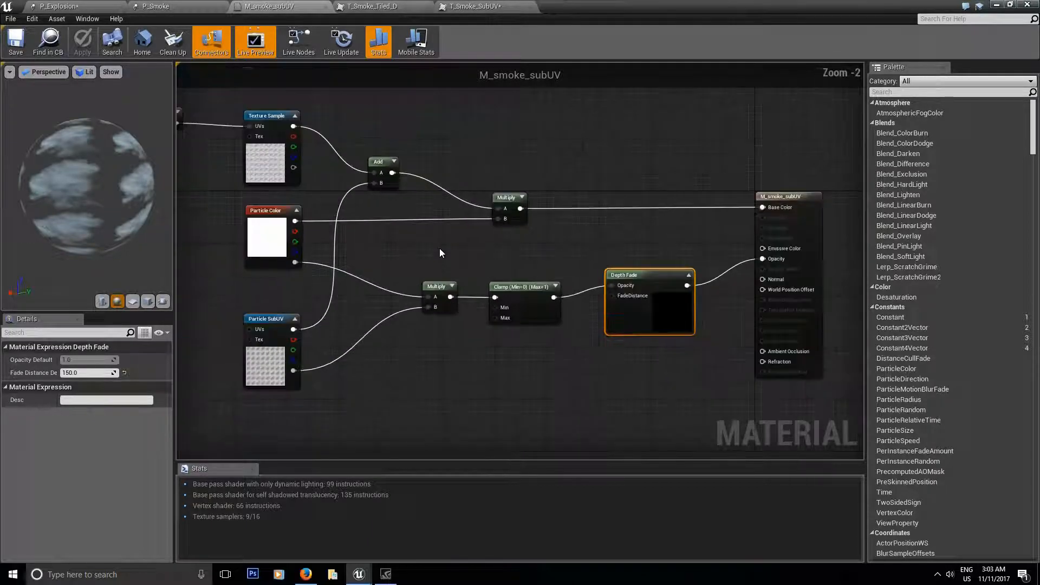
right_drag(418, 241, 444, 257)
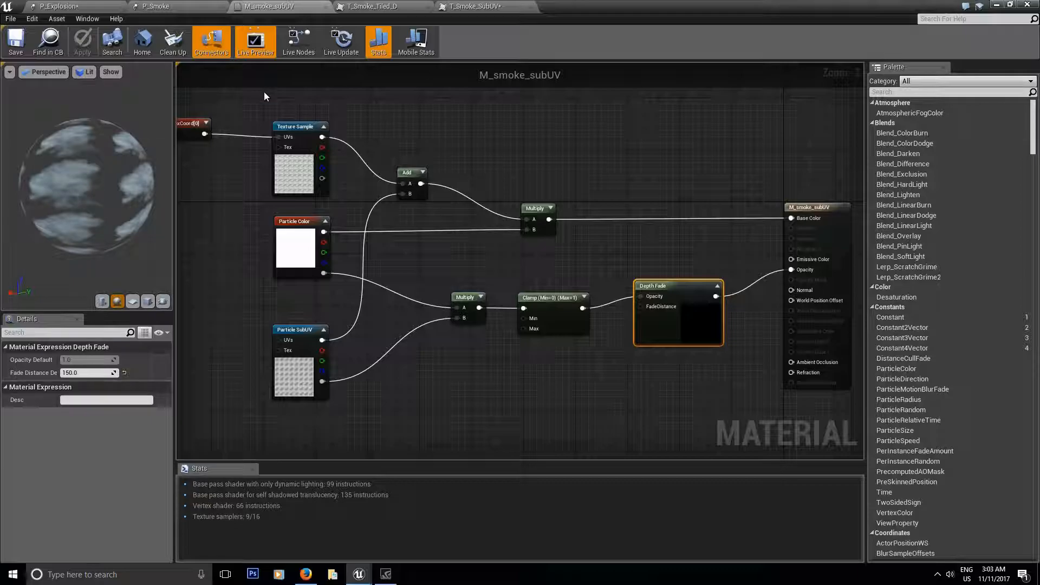
click(182, 8)
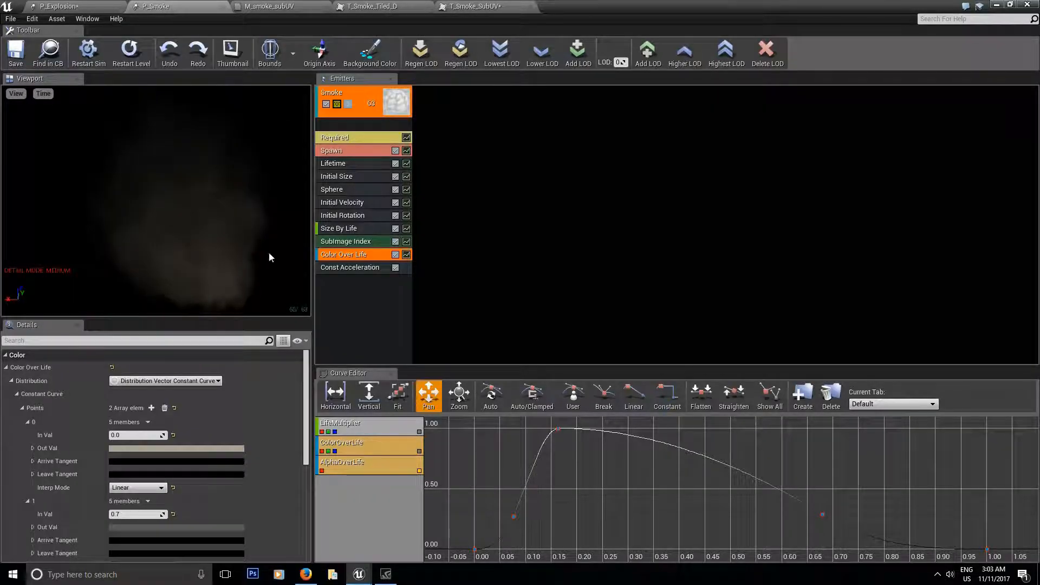
click(269, 6)
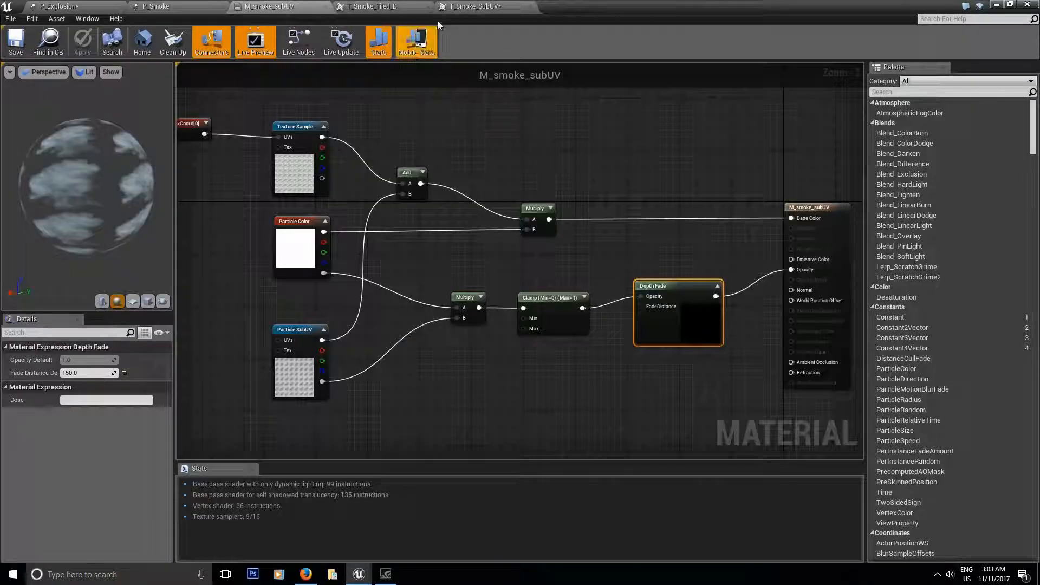
click(373, 6)
click(297, 7)
click(471, 7)
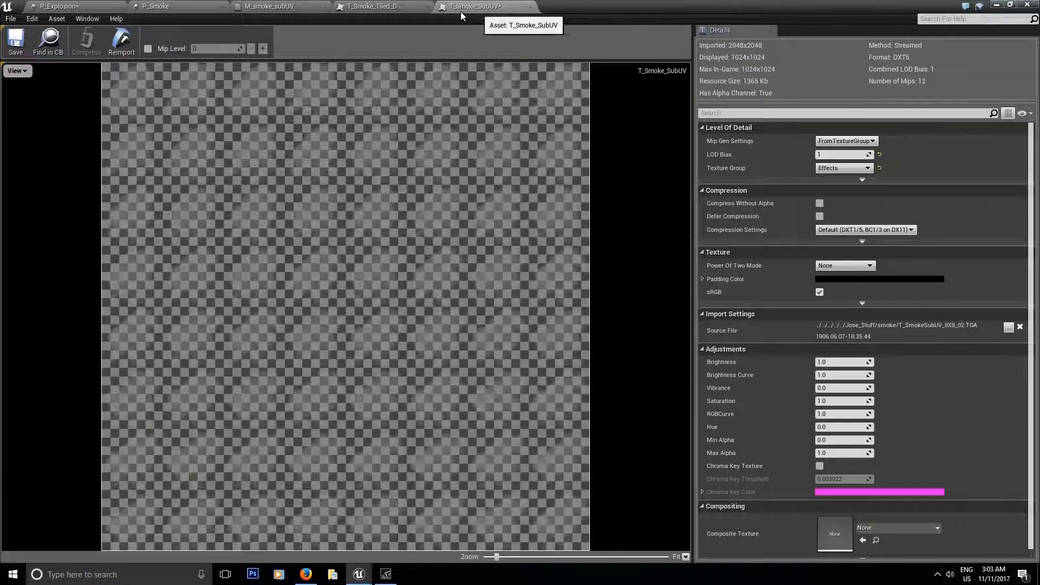
click(376, 7)
click(203, 6)
Switch to P_Explosion and restart the particle system in the level twice to watch the explosion.
click(78, 6)
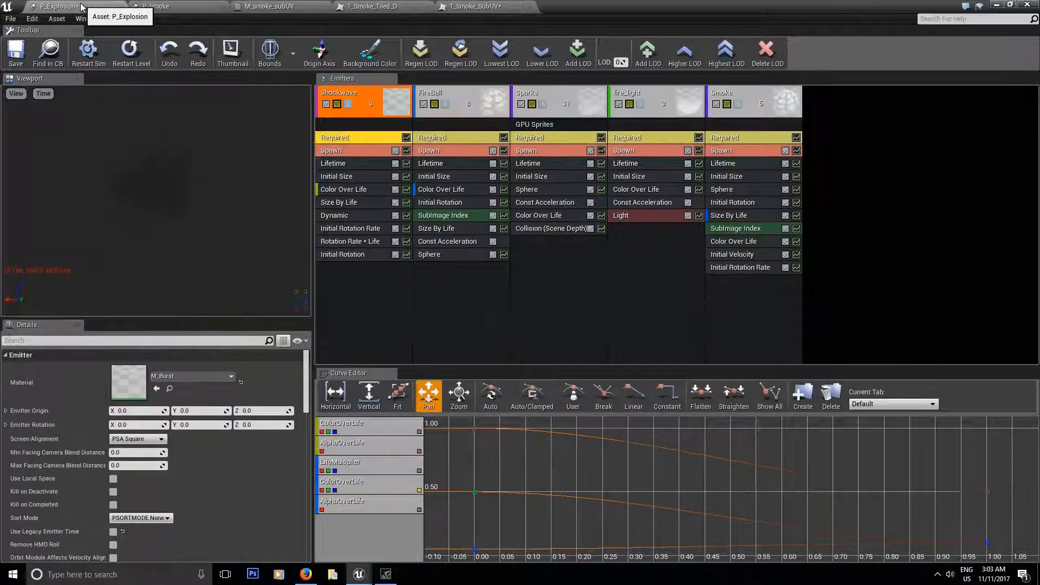
click(146, 55)
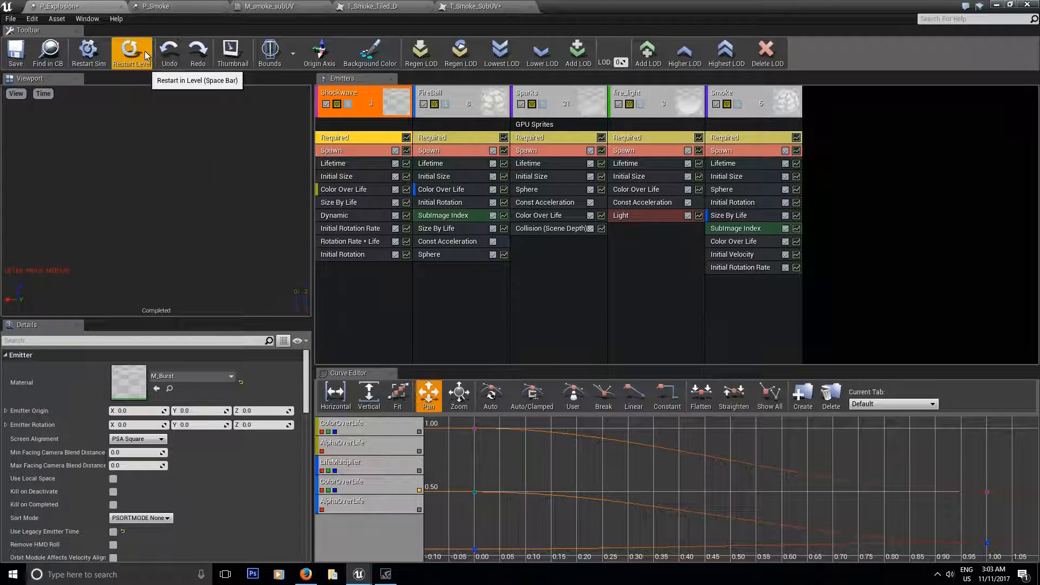
click(144, 51)
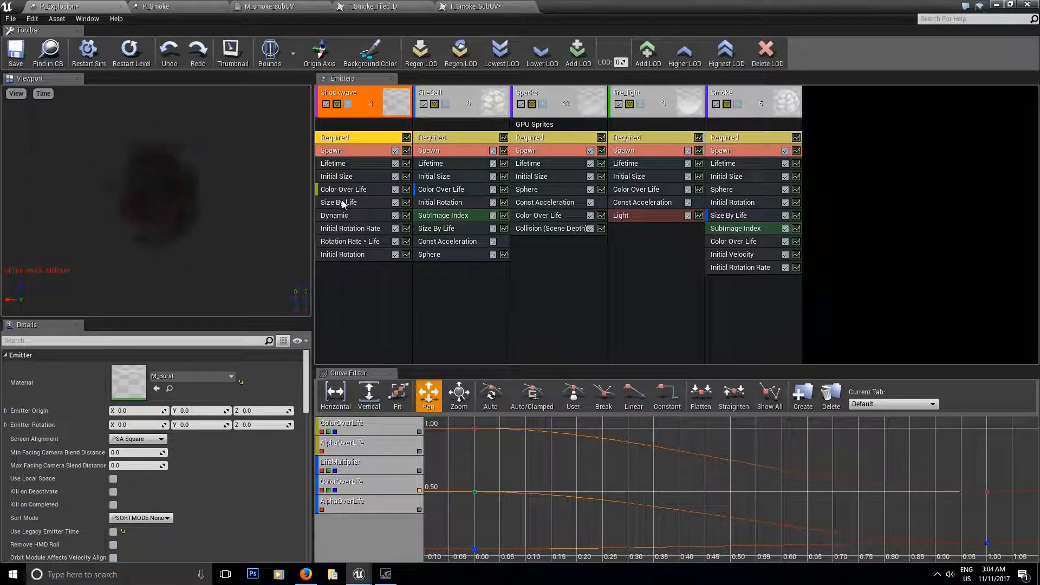
Look over P_Smoke and its M_smoke_subUV material again, and return to the P_Explosion emitters.
click(161, 7)
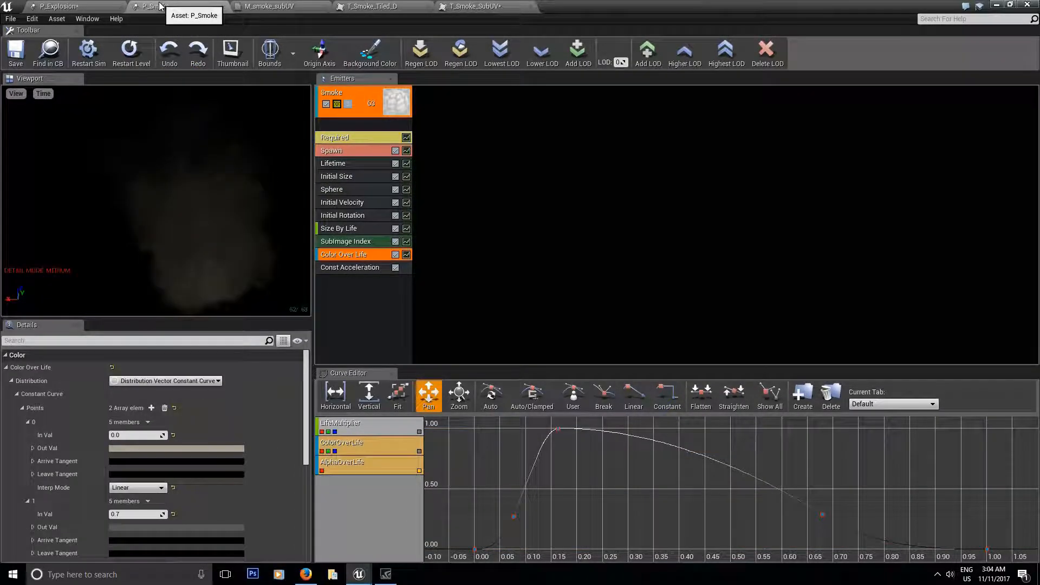
click(269, 6)
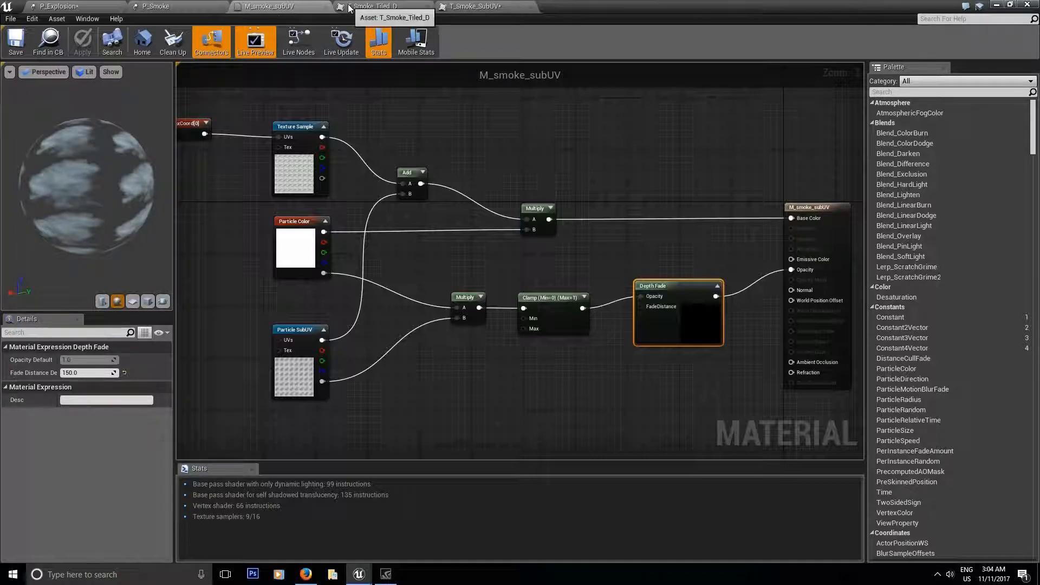
click(59, 6)
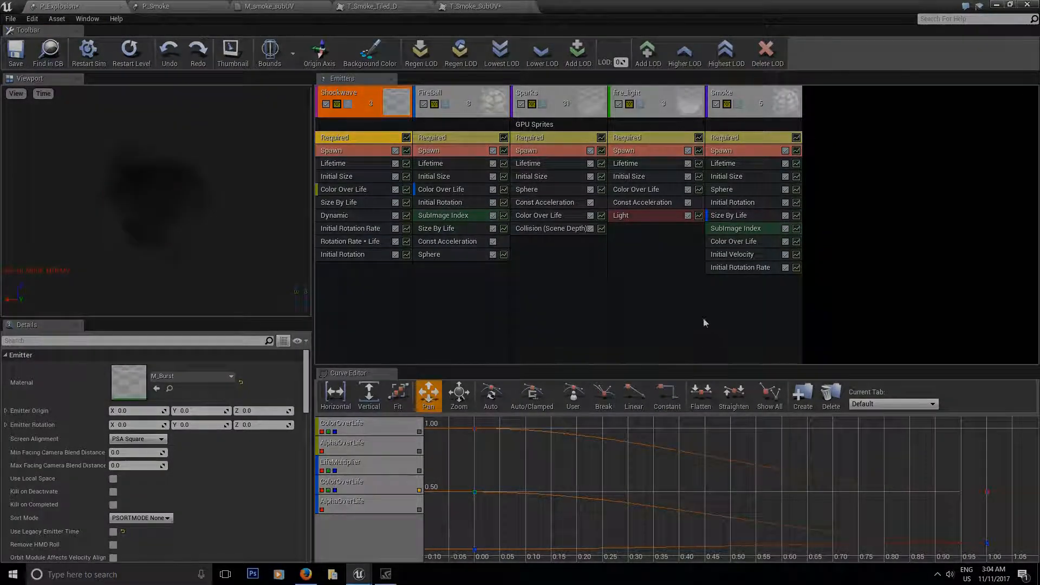